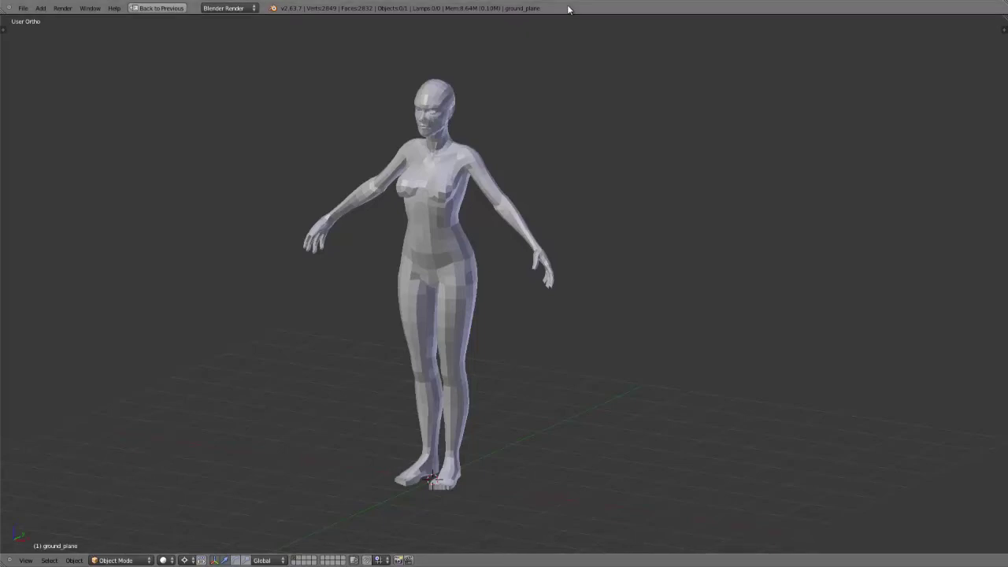
# - Select the female body base mesh and switch it to Edit Mode
pyautogui.rightClick(437, 165)
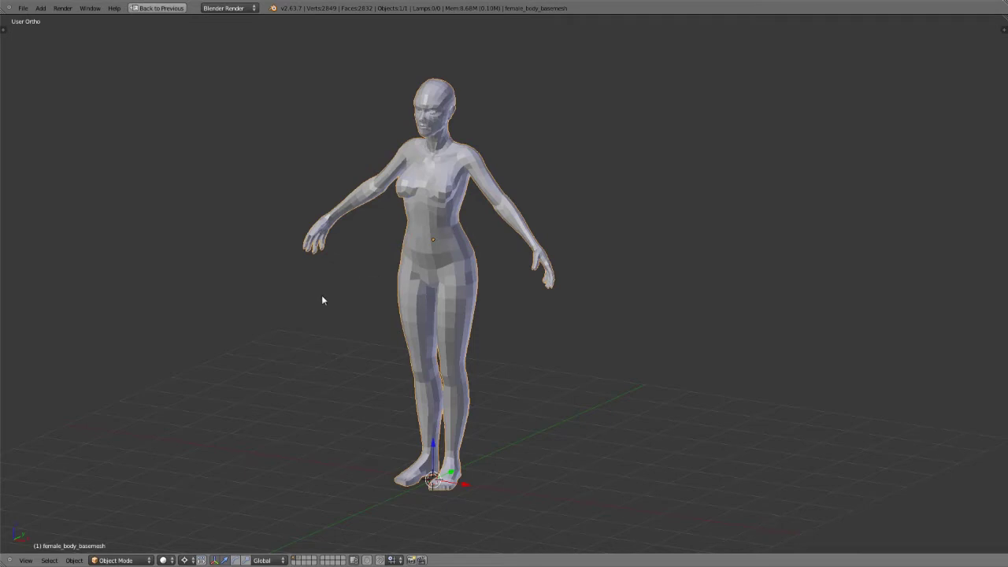
pyautogui.press('Tab')
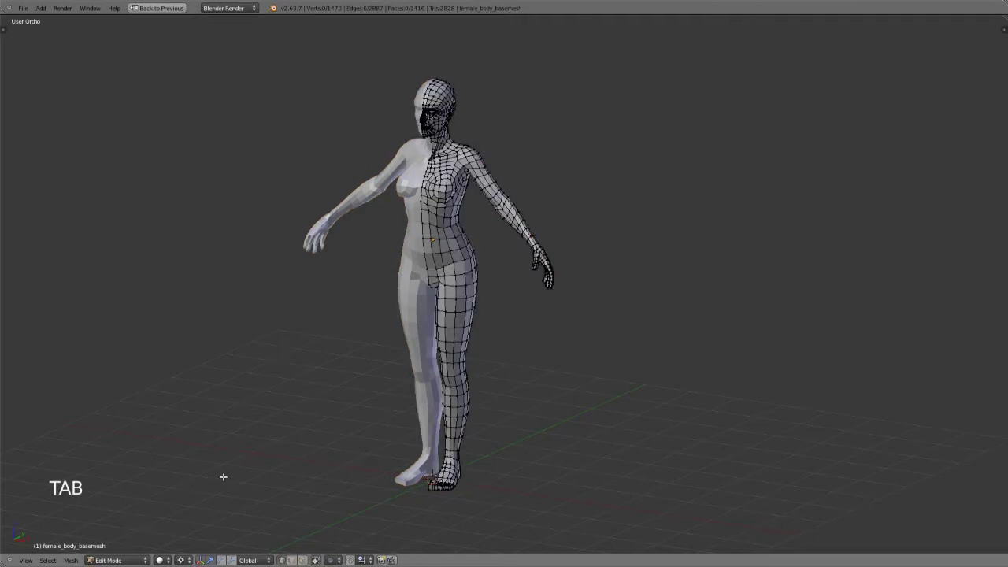
# - Select a group of adjacent vertices along the brow line and lower forehead
pyautogui.scroll(2, 479, 340)
pyautogui.scroll(1, 479, 341)
pyautogui.keyDown('shift'); pyautogui.moveTo(472, 174); pyautogui.dragTo(709, 461, button='middle'); pyautogui.keyUp('shift')
pyautogui.scroll(4, 513, 381)
pyautogui.moveTo(513, 381); pyautogui.dragTo(614, 361, button='middle')
pyautogui.scroll(2, 538, 353)
pyautogui.scroll(2, 653, 333)
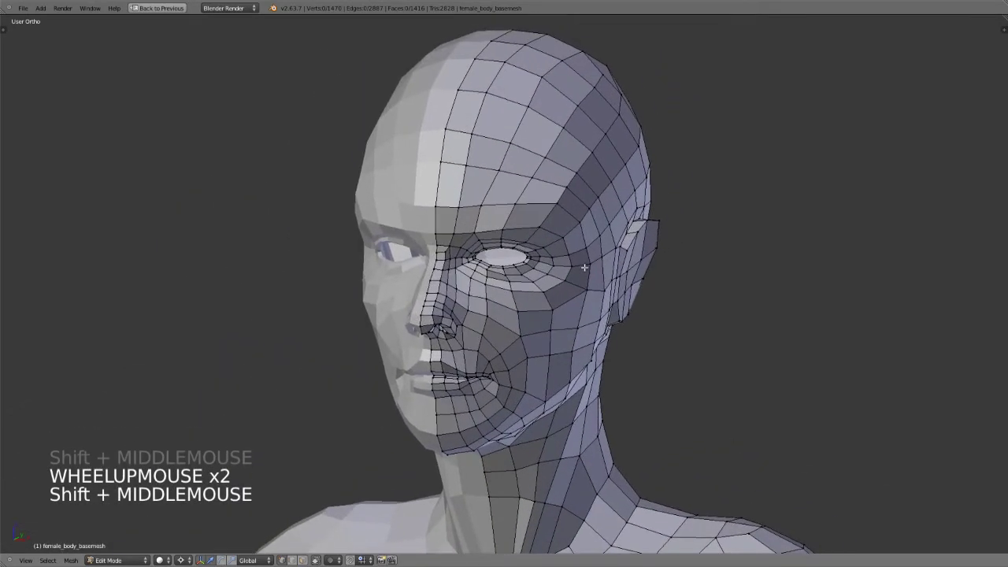
pyautogui.rightClick(484, 204)
pyautogui.keyDown('shift'); pyautogui.rightClick(484, 204); pyautogui.keyUp('shift')
pyautogui.keyDown('shift'); pyautogui.rightClick(459, 206); pyautogui.keyUp('shift')
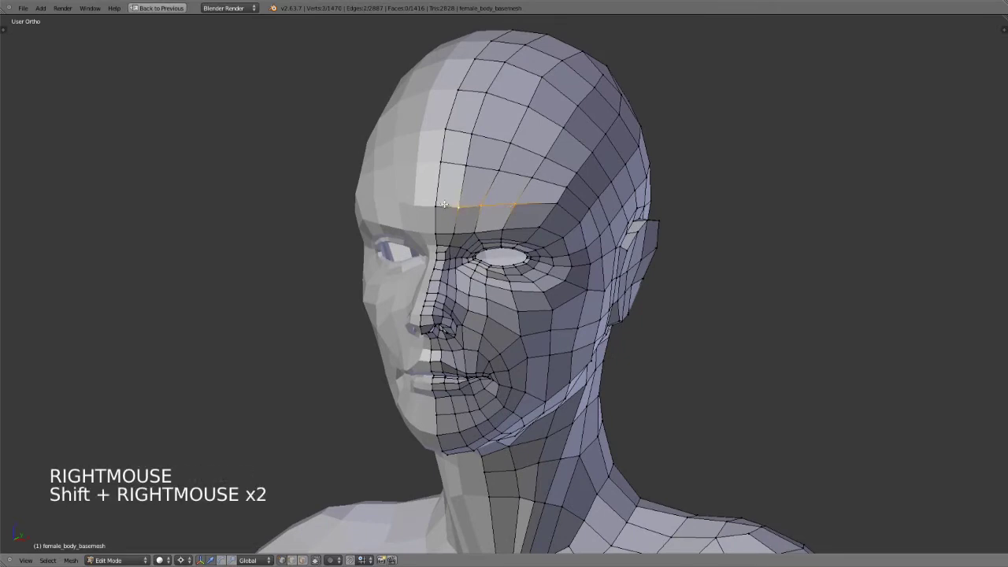
pyautogui.keyDown('shift'); pyautogui.rightClick(437, 205); pyautogui.keyUp('shift')
pyautogui.keyDown('shift'); pyautogui.rightClick(439, 162); pyautogui.keyUp('shift')
pyautogui.keyDown('shift'); pyautogui.rightClick(466, 164); pyautogui.keyUp('shift')
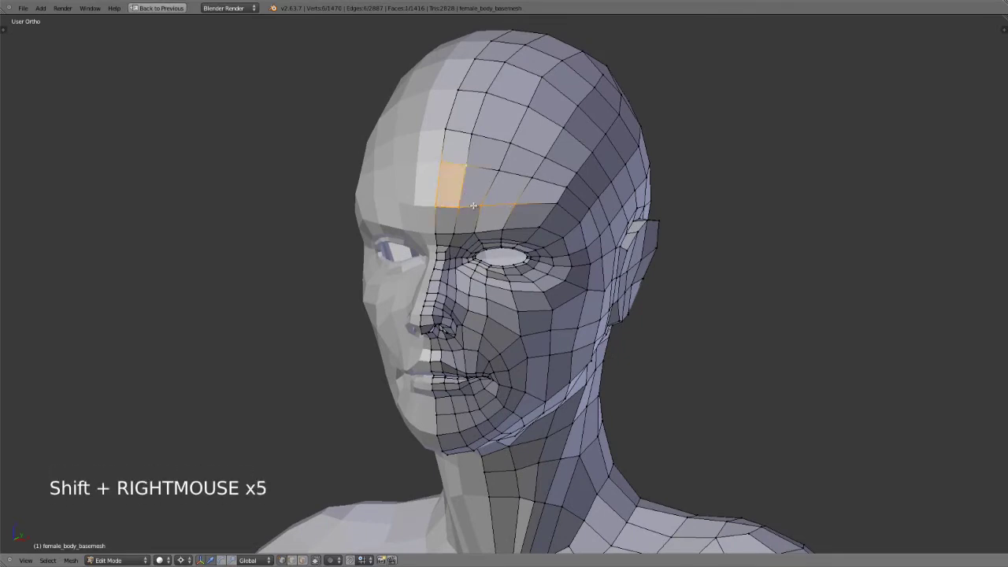
# - Switch to edge selection mode and select several neighbouring edges on the forehead
pyautogui.hotkey('ctrl', 'Tab')
pyautogui.click(438, 223)
pyautogui.rightClick(482, 167)
pyautogui.keyDown('shift'); pyautogui.rightClick(500, 170); pyautogui.keyUp('shift')
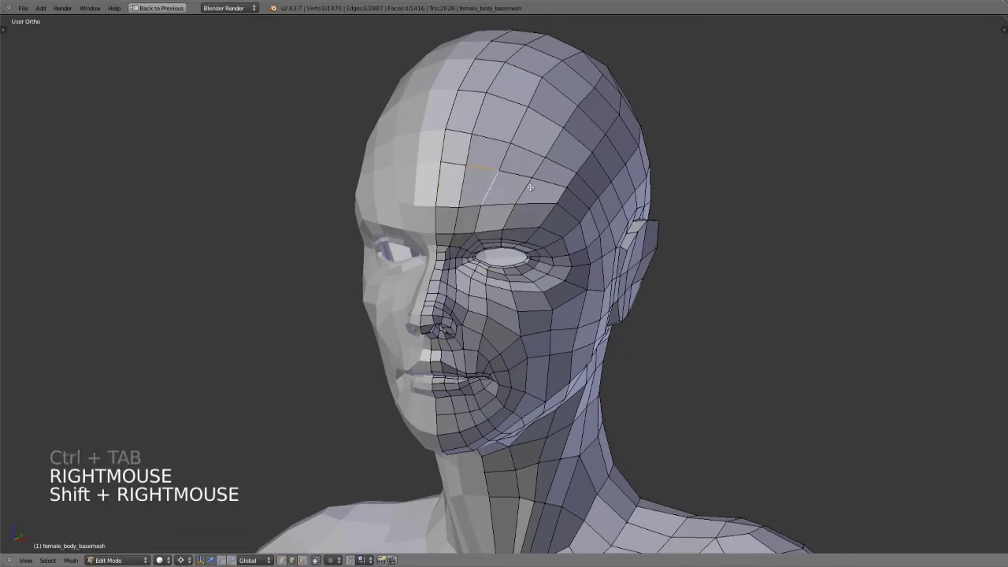
pyautogui.keyDown('shift'); pyautogui.rightClick(521, 176); pyautogui.keyUp('shift')
pyautogui.keyDown('shift'); pyautogui.rightClick(495, 179); pyautogui.keyUp('shift')
pyautogui.keyDown('shift'); pyautogui.rightClick(527, 157); pyautogui.keyUp('shift')
pyautogui.keyDown('shift'); pyautogui.rightClick(534, 154); pyautogui.keyUp('shift')
# - Switch to face selection mode, select a patch of adjacent forehead faces, and clear the selection
pyautogui.hotkey('ctrl', 'Tab')
pyautogui.click(520, 194)
pyautogui.rightClick(548, 167)
pyautogui.keyDown('shift'); pyautogui.rightClick(555, 171); pyautogui.keyUp('shift')
pyautogui.keyDown('shift'); pyautogui.rightClick(542, 191); pyautogui.keyUp('shift')
pyautogui.keyDown('shift'); pyautogui.rightClick(506, 189); pyautogui.keyUp('shift')
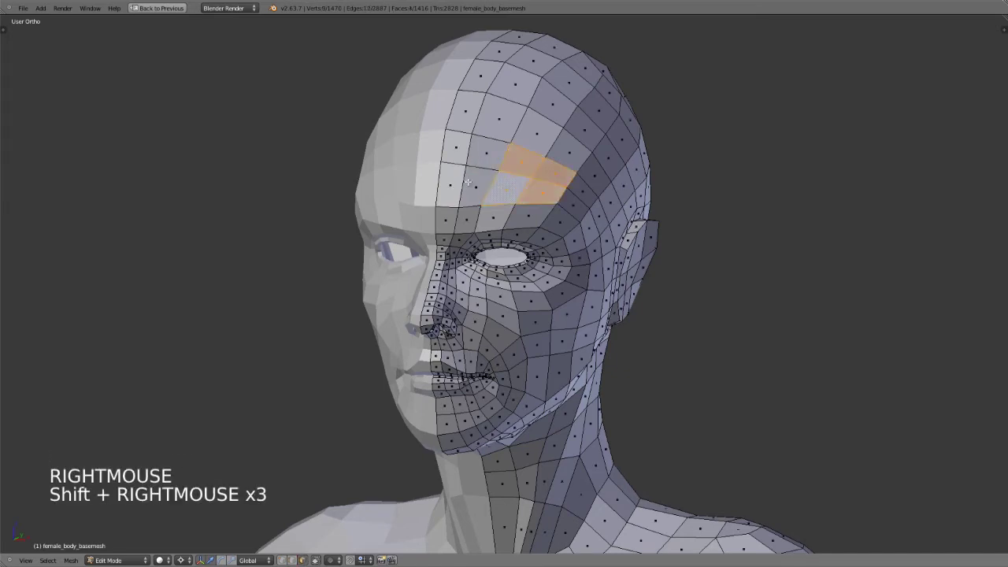
pyautogui.keyDown('shift'); pyautogui.rightClick(478, 189); pyautogui.keyUp('shift')
pyautogui.keyDown('shift'); pyautogui.rightClick(482, 157); pyautogui.keyUp('shift')
pyautogui.press('a')
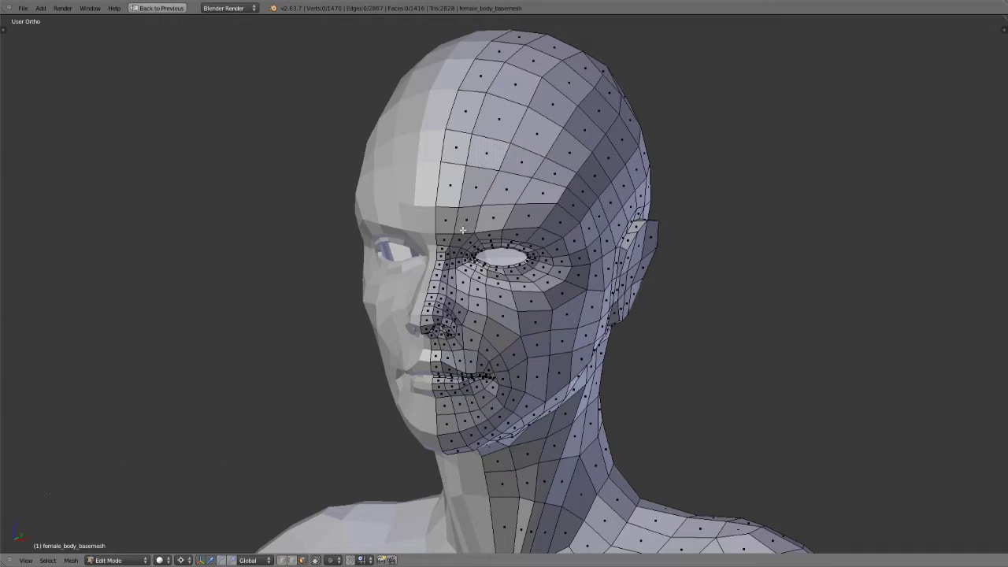
# - Return to vertex selection mode and open the list of selection commands
pyautogui.hotkey('ctrl', 'Tab')
pyautogui.click(465, 214)
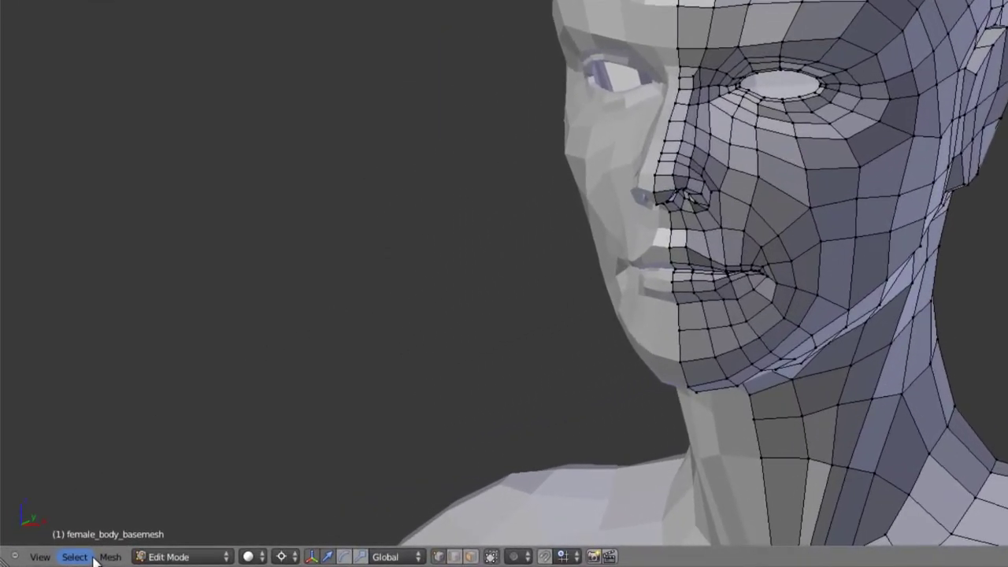
pyautogui.click(69, 559)
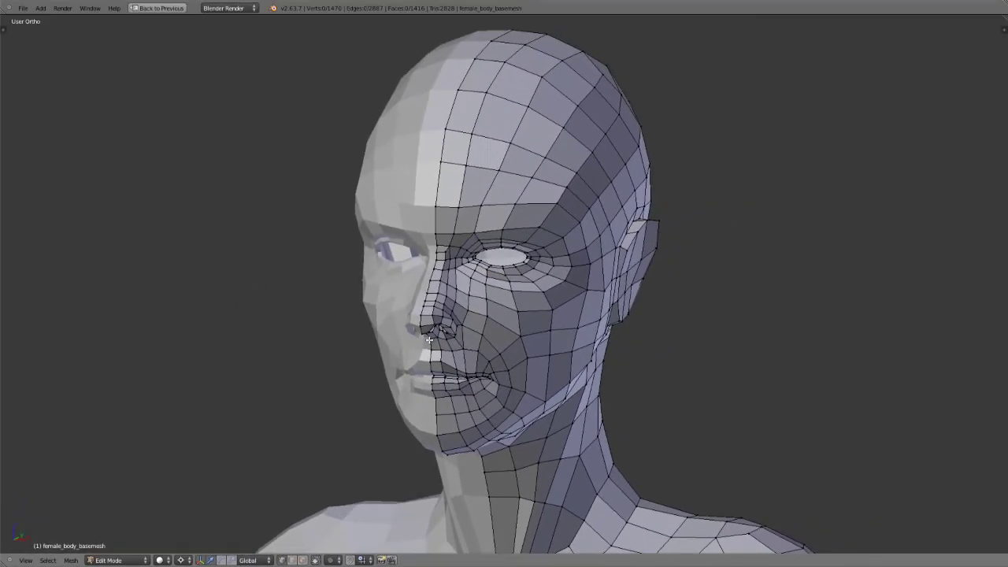
# - Try selecting all geometry linked to the chest under the pointer, clearing the selection after each attempt
pyautogui.scroll(-10, 429, 339)
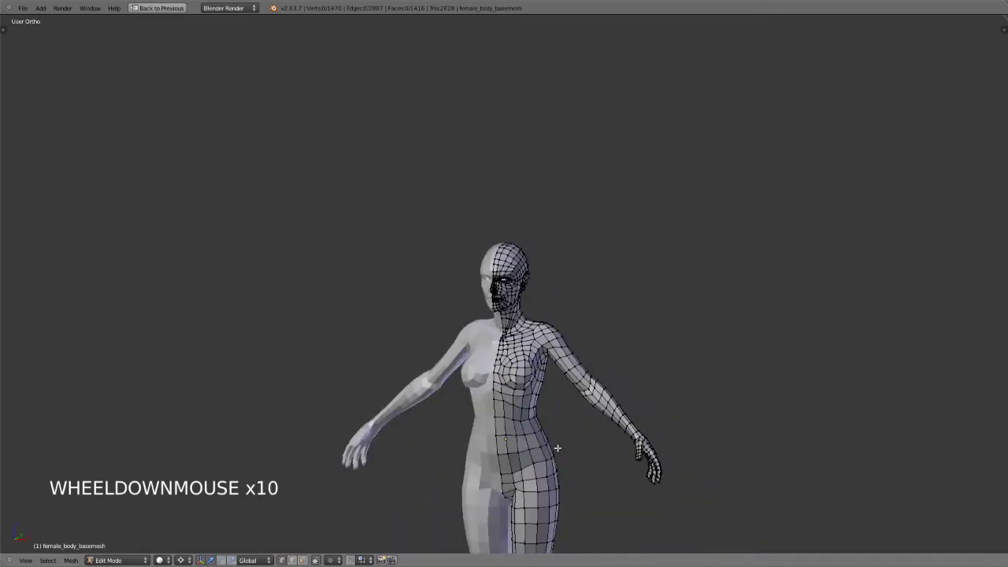
pyautogui.keyDown('shift'); pyautogui.moveTo(558, 448); pyautogui.dragTo(482, 349, button='middle'); pyautogui.keyUp('shift')
pyautogui.scroll(1, 481, 349)
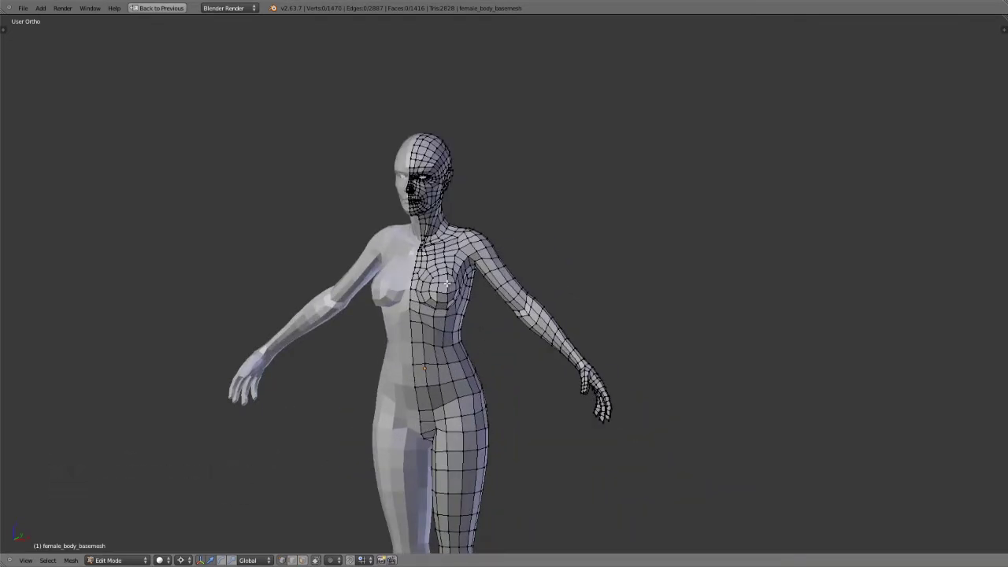
pyautogui.press('l')
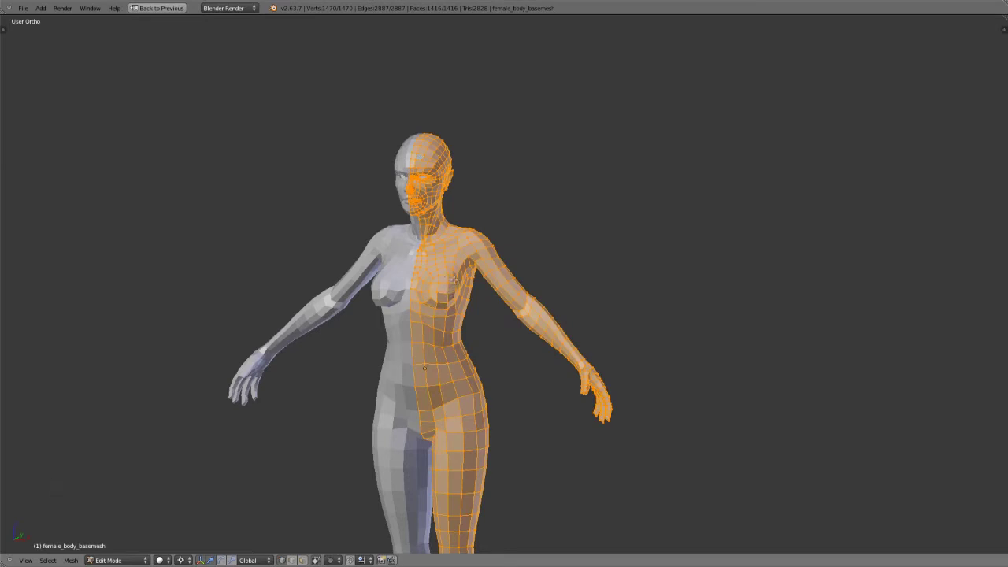
pyautogui.press('a')
pyautogui.scroll(4, 444, 241)
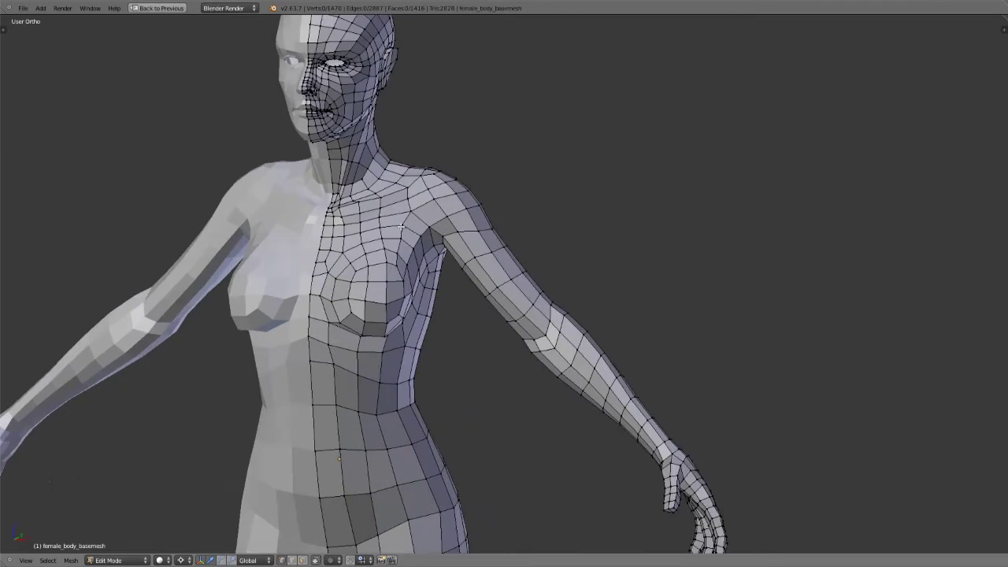
pyautogui.press('l')
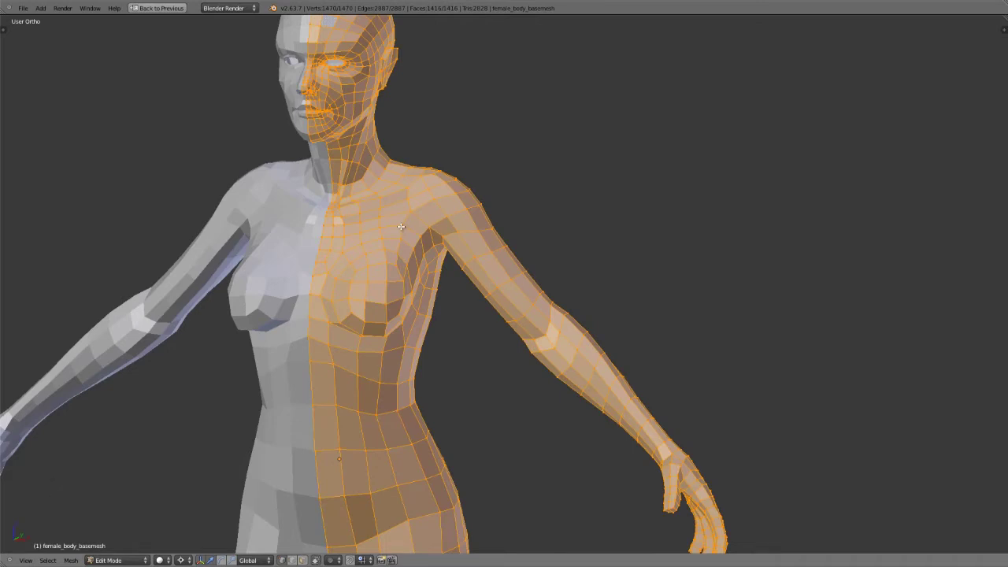
pyautogui.press('a')
# - Lasso-select the lower arm and hand in wireframe display, remove the stray upper-arm vertex from the selection, and split the arm off
pyautogui.keyDown('shift'); pyautogui.moveTo(535, 366); pyautogui.dragTo(572, 277, button='middle'); pyautogui.keyUp('shift')
pyautogui.scroll(-2, 494, 278)
pyautogui.press('z')
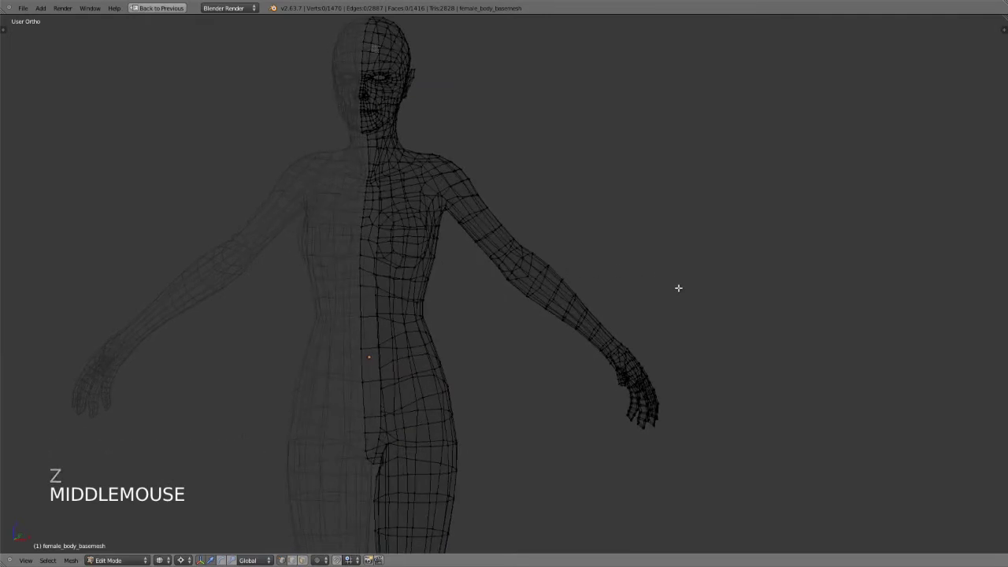
pyautogui.moveTo(679, 289)
pyautogui.keyDown('ctrl'); pyautogui.mouseDown()
pyautogui.moveTo(504, 209)
pyautogui.moveTo(513, 405)
pyautogui.moveTo(916, 335)
pyautogui.mouseUp(); pyautogui.keyUp('ctrl')
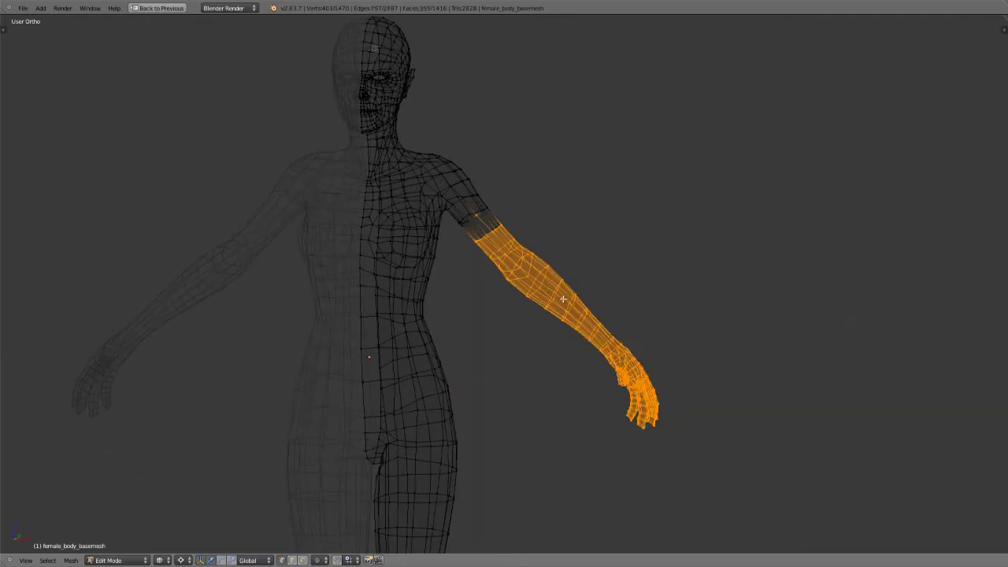
pyautogui.press('b')
pyautogui.moveTo(468, 205); pyautogui.dragTo(491, 227, button='middle')
pyautogui.press('y')
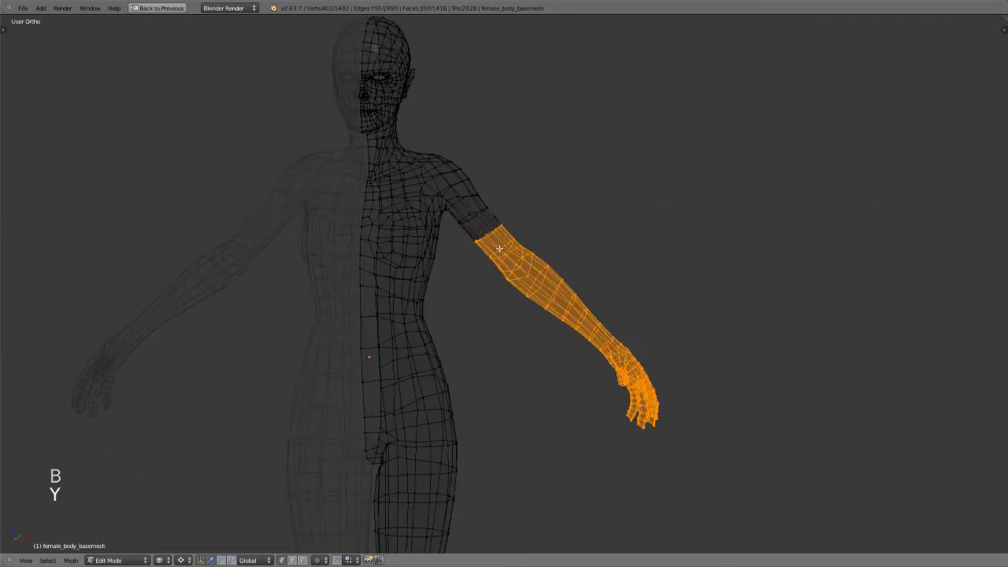
# - Move the split lower arm away from the body and return to solid shading
pyautogui.press('g')
pyautogui.click(591, 245)
pyautogui.press('z')
pyautogui.moveTo(592, 245)
pyautogui.mouseDown(button='middle')
pyautogui.moveTo(509, 276)
pyautogui.moveTo(574, 255)
pyautogui.mouseUp(button='middle')
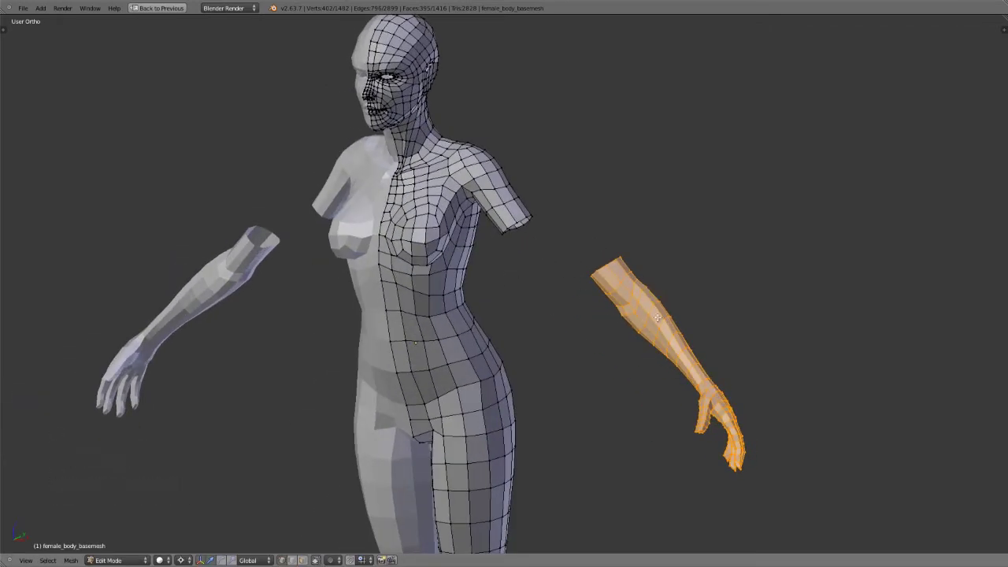
# - Clear the selection, select the linked geometry at the upper-arm stump, and deselect it
pyautogui.press('a')
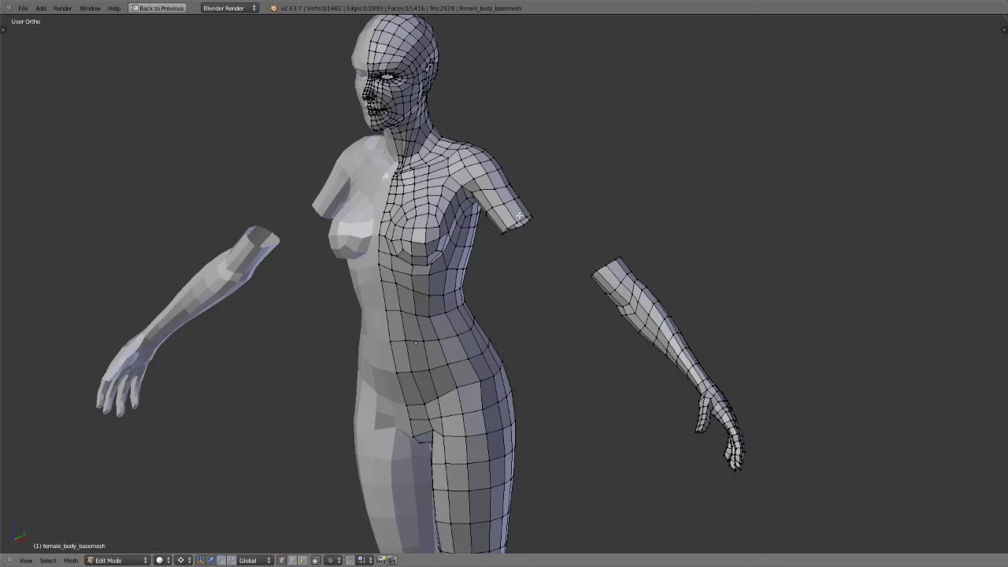
pyautogui.press('l')
pyautogui.press('a')
# - Undo the arm's move and split, and clear the remaining selection
pyautogui.hotkey('ctrl', 'z')
pyautogui.hotkey('ctrl', 'z')
pyautogui.hotkey('ctrl', 'z')
pyautogui.hotkey('ctrl', 'z')
pyautogui.hotkey('ctrl', 'z')
pyautogui.hotkey('ctrl', 'z')
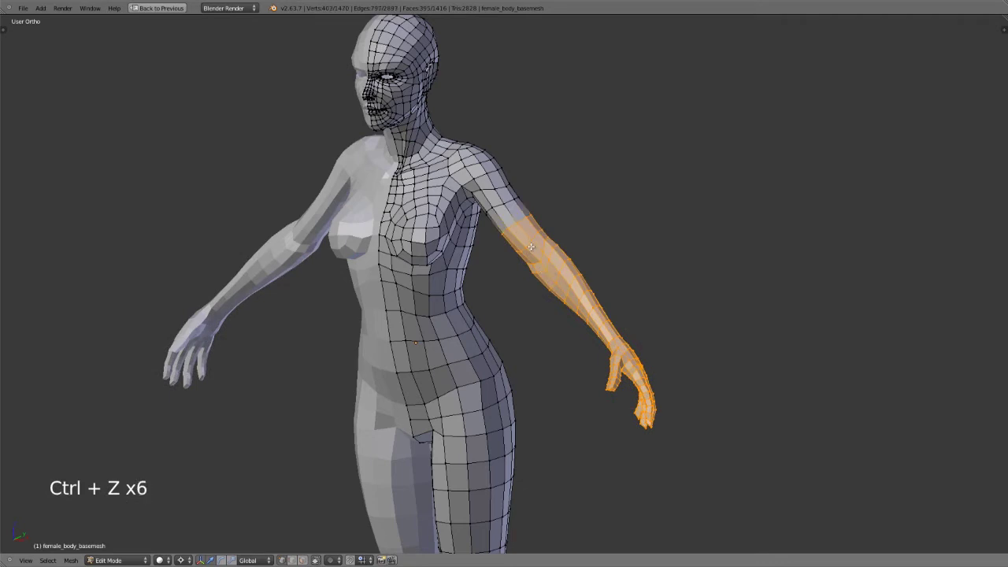
pyautogui.press('a')
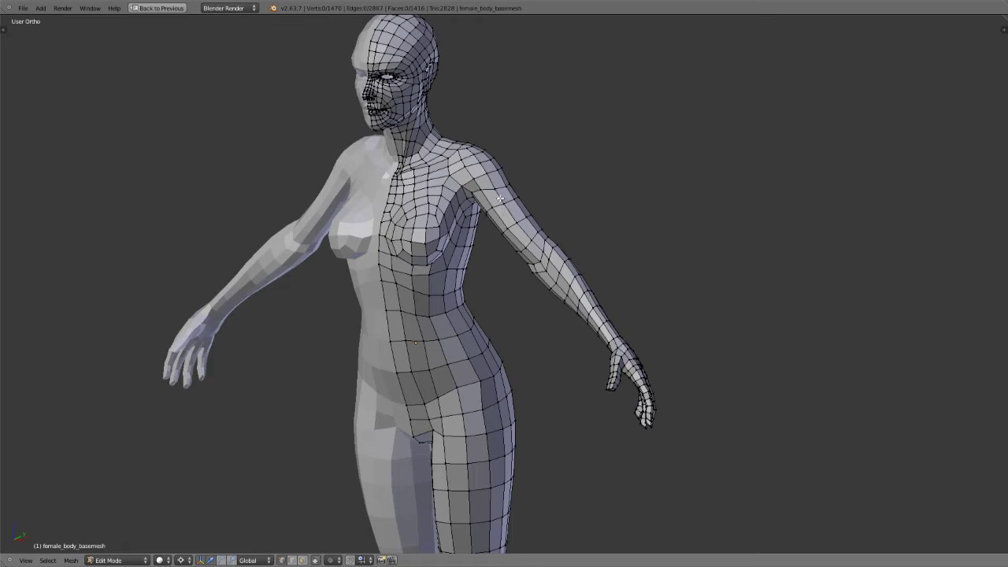
# - Select all geometry linked to an upper-arm vertex and clear it, then reselect that vertex and deselect its linked geometry
pyautogui.rightClick(504, 204)
pyautogui.scroll(4, 554, 246)
pyautogui.keyDown('shift'); pyautogui.moveTo(556, 176); pyautogui.dragTo(547, 315, button='middle'); pyautogui.keyUp('shift')
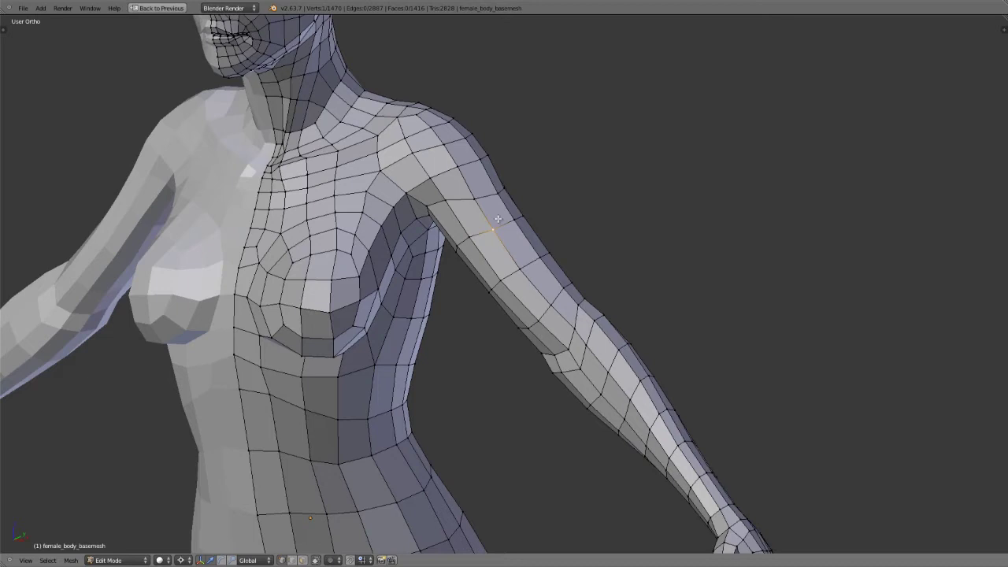
pyautogui.click(48, 560)
pyautogui.hotkey('ctrl', 'l')
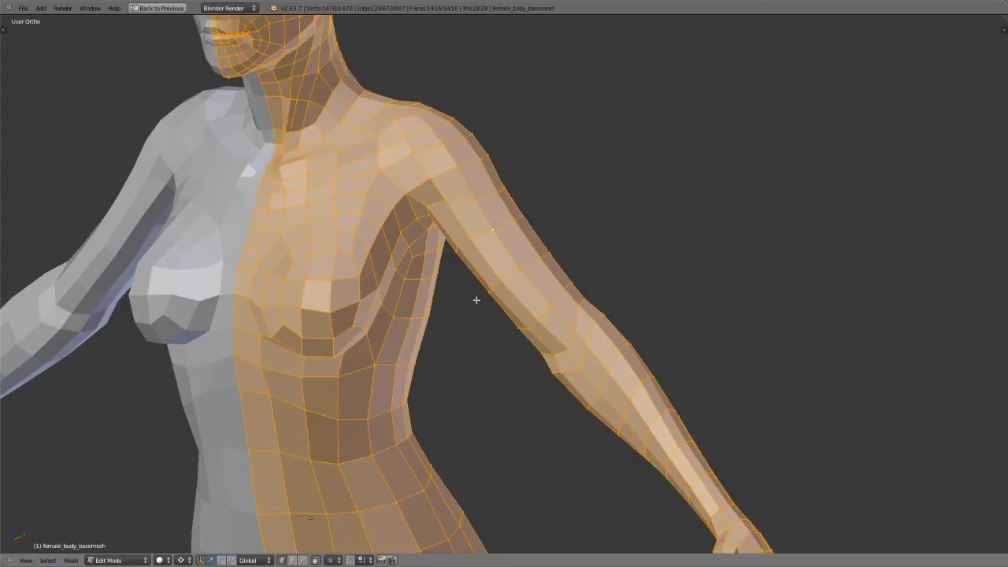
pyautogui.press('a')
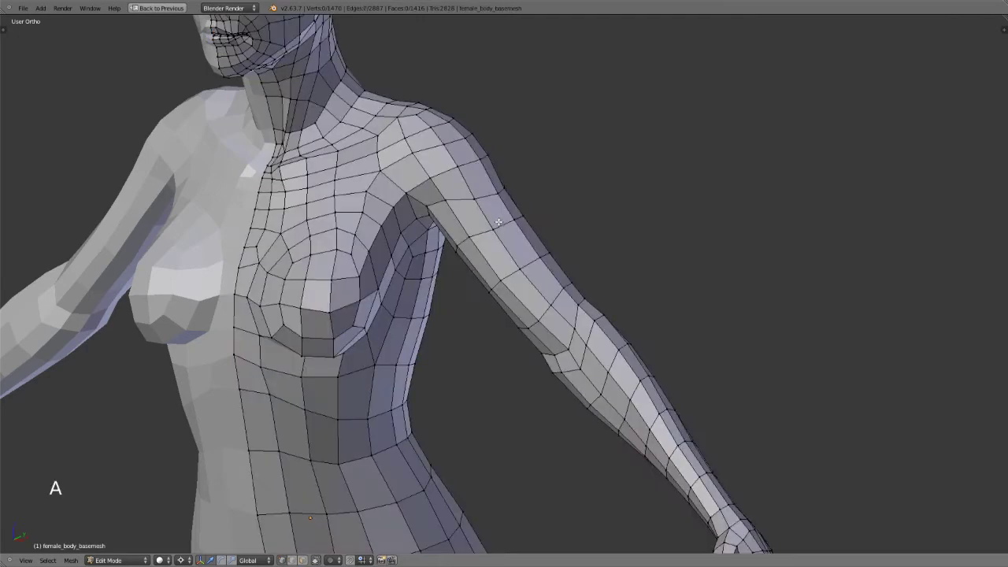
pyautogui.rightClick(501, 231)
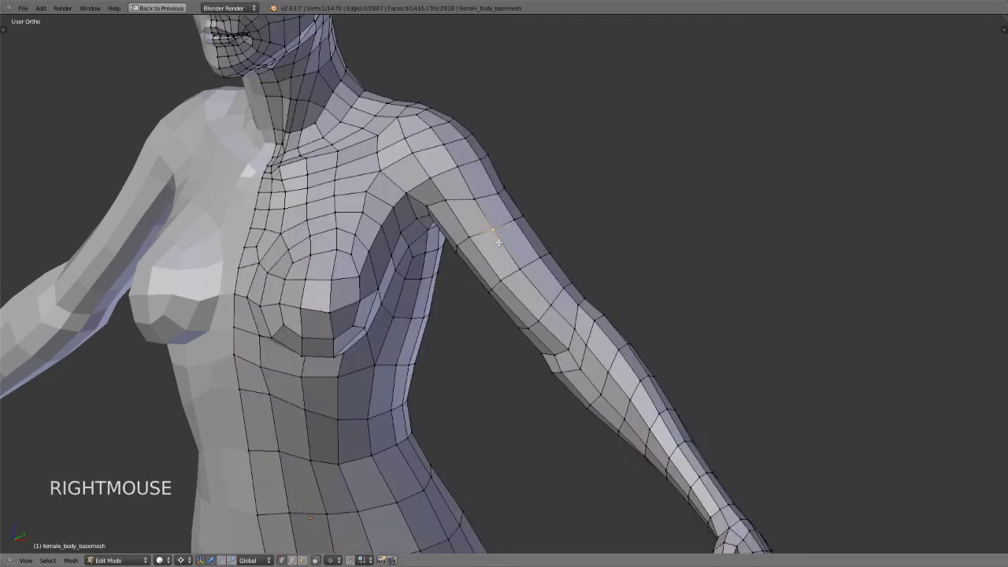
pyautogui.hotkey('shift', 'l')
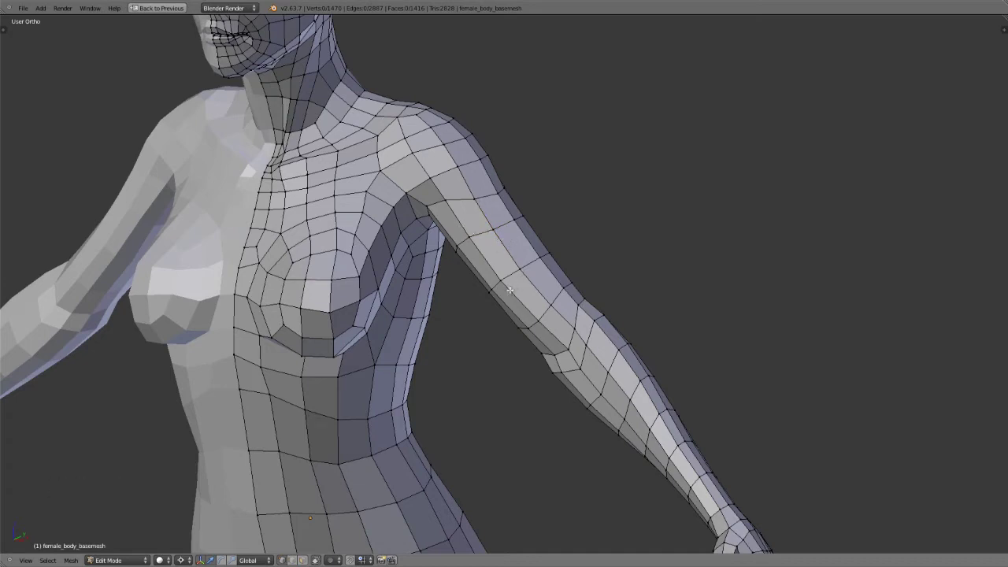
# - Select the two neighbouring edge loops around the upper arm, just below the armpit
pyautogui.scroll(-3, 468, 295)
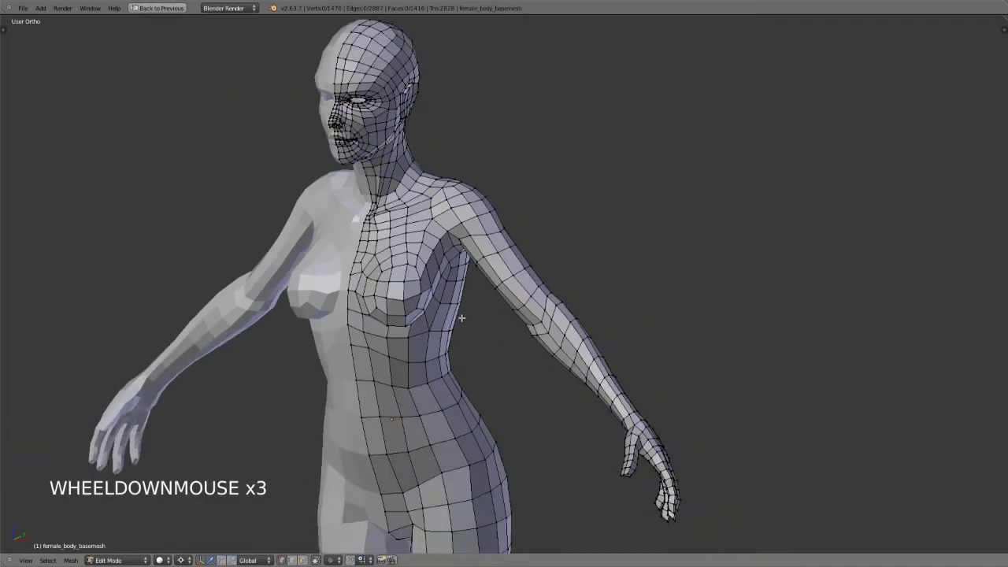
pyautogui.keyDown('shift'); pyautogui.moveTo(462, 318); pyautogui.dragTo(464, 271, button='middle'); pyautogui.keyUp('shift')
pyautogui.scroll(-1, 464, 272)
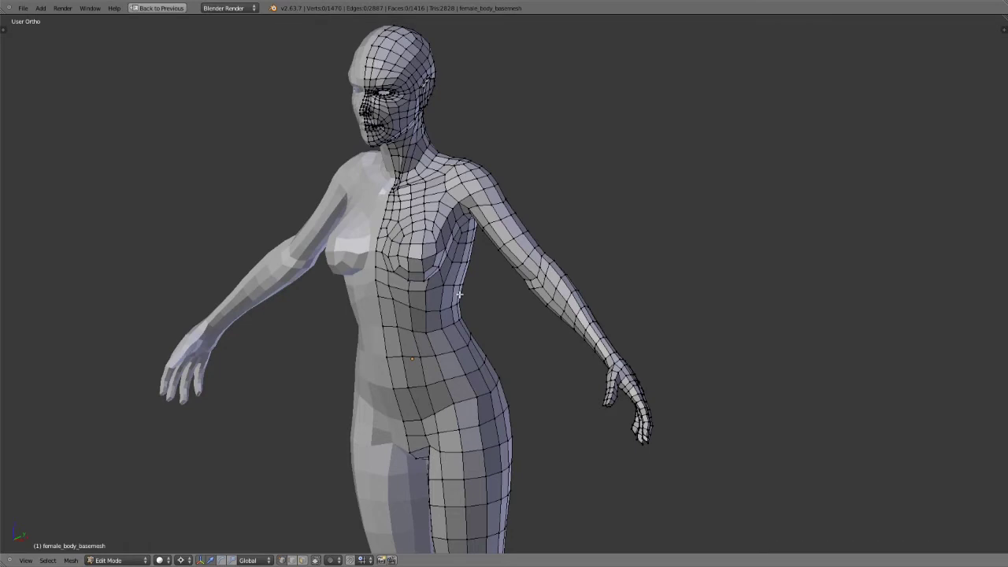
pyautogui.scroll(3, 487, 251)
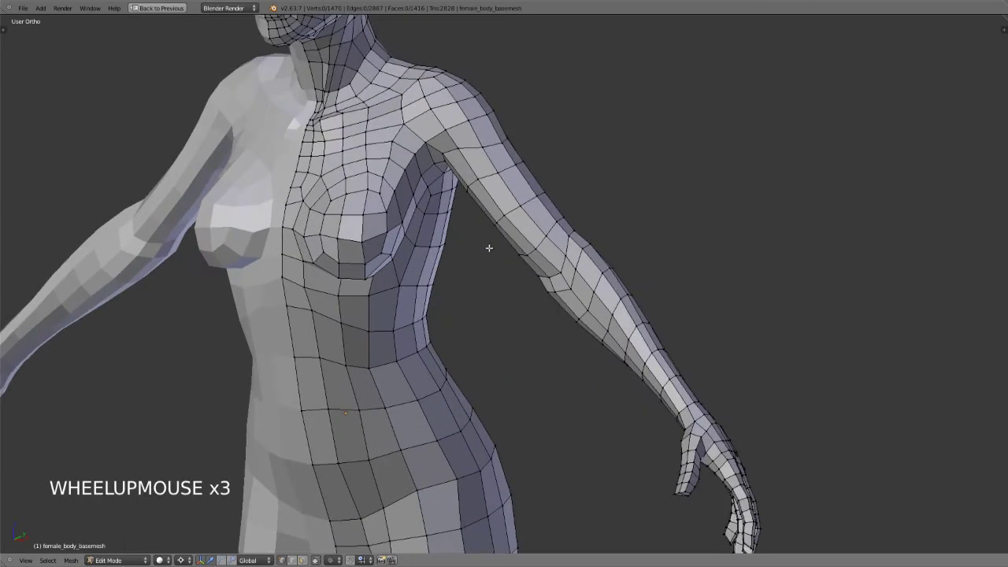
pyautogui.keyDown('shift'); pyautogui.moveTo(488, 244); pyautogui.dragTo(520, 351, button='middle'); pyautogui.keyUp('shift')
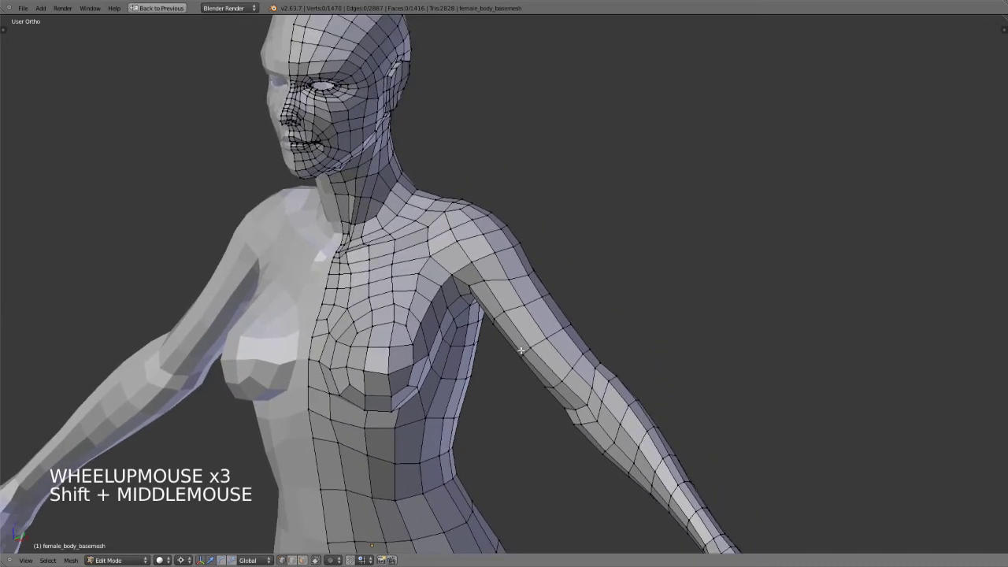
pyautogui.keyDown('alt'); pyautogui.click(517, 308); pyautogui.keyUp('alt')
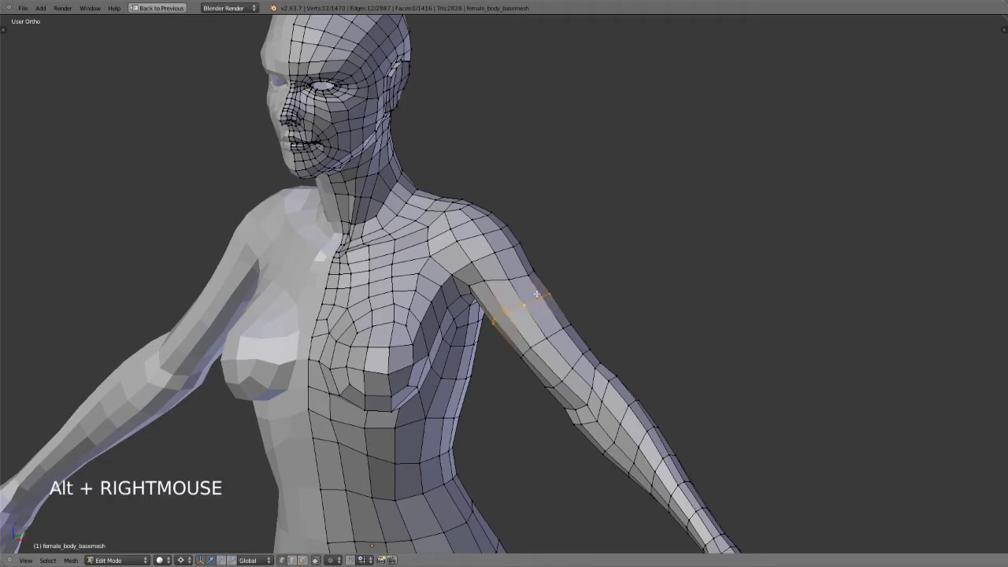
pyautogui.moveTo(585, 275); pyautogui.dragTo(543, 288, button='middle')
pyautogui.scroll(3, 541, 284)
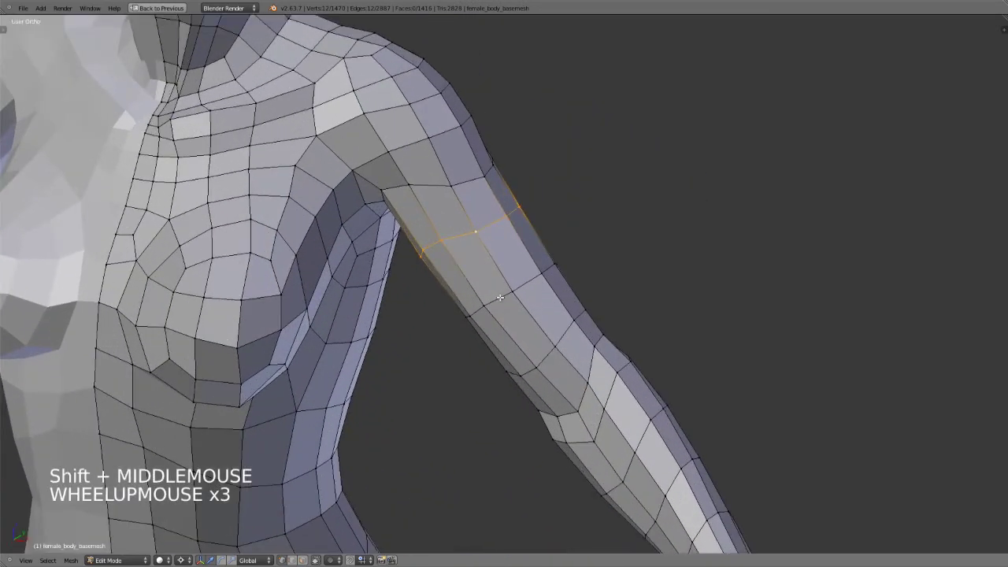
pyautogui.keyDown('alt'); pyautogui.rightClick(537, 285); pyautogui.keyUp('alt')
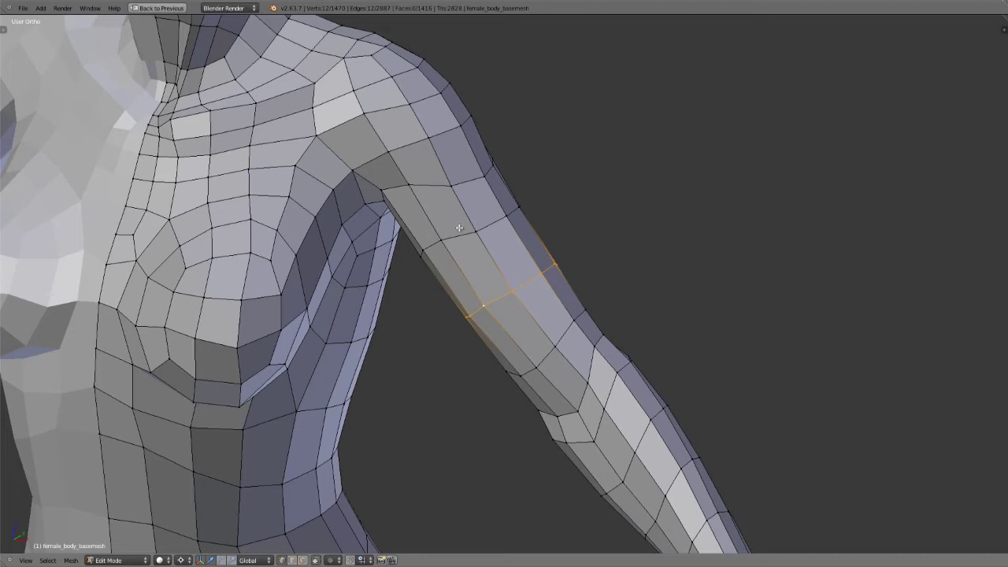
pyautogui.keyDown('alt'); pyautogui.keyDown('shift'); pyautogui.rightClick(463, 233); pyautogui.keyUp('shift'); pyautogui.keyUp('alt')
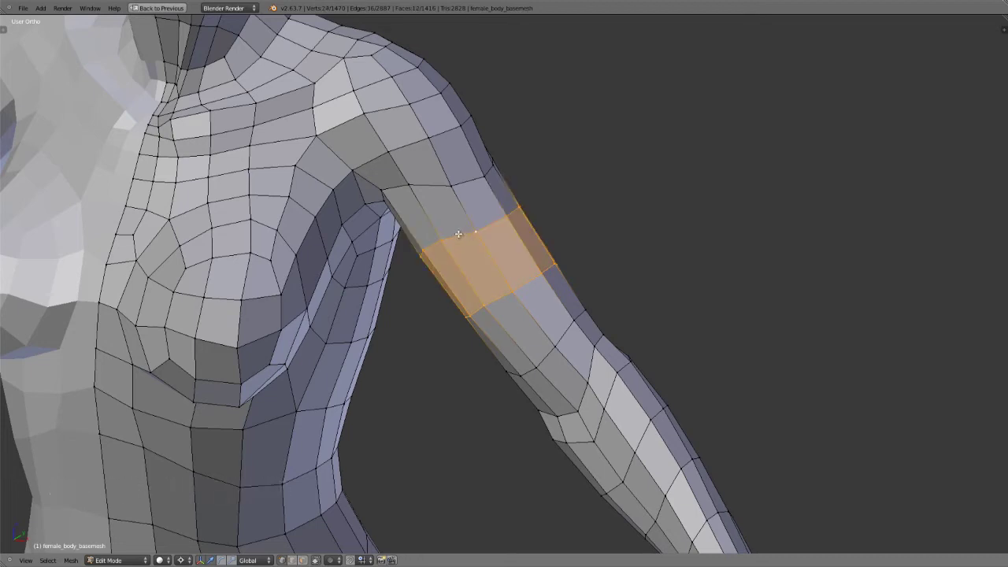
# - Toggle edge loops around the upper arm until the four neighbouring loops from the armpit towards the elbow are selected
pyautogui.keyDown('alt'); pyautogui.keyDown('shift'); pyautogui.rightClick(461, 239); pyautogui.keyUp('shift'); pyautogui.keyUp('alt')
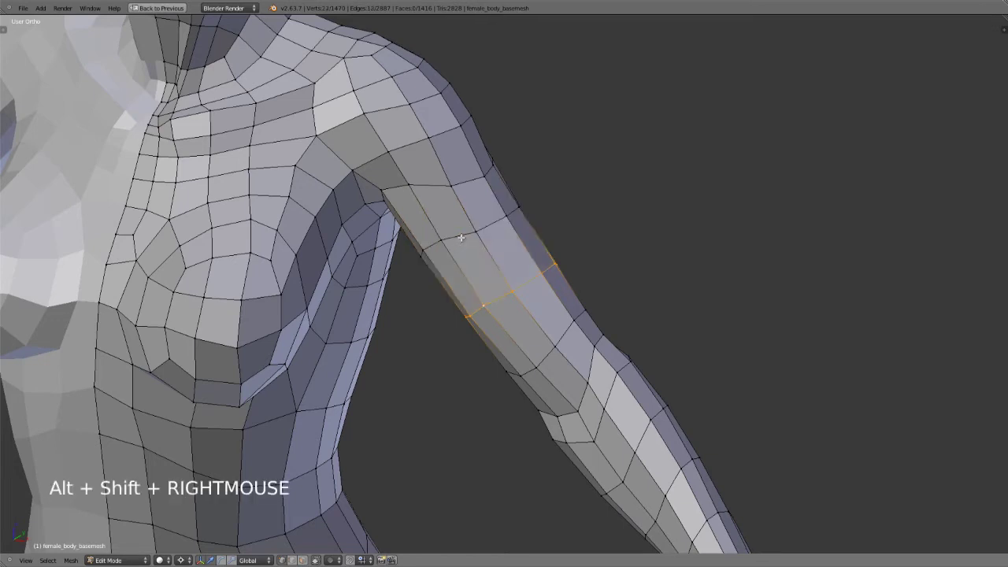
pyautogui.keyDown('alt'); pyautogui.keyDown('shift'); pyautogui.rightClick(461, 239); pyautogui.keyUp('shift'); pyautogui.keyUp('alt')
pyautogui.keyDown('alt'); pyautogui.keyDown('shift'); pyautogui.rightClick(436, 183); pyautogui.keyUp('shift'); pyautogui.keyUp('alt')
pyautogui.keyDown('alt'); pyautogui.keyDown('shift'); pyautogui.rightClick(467, 240); pyautogui.keyUp('shift'); pyautogui.keyUp('alt')
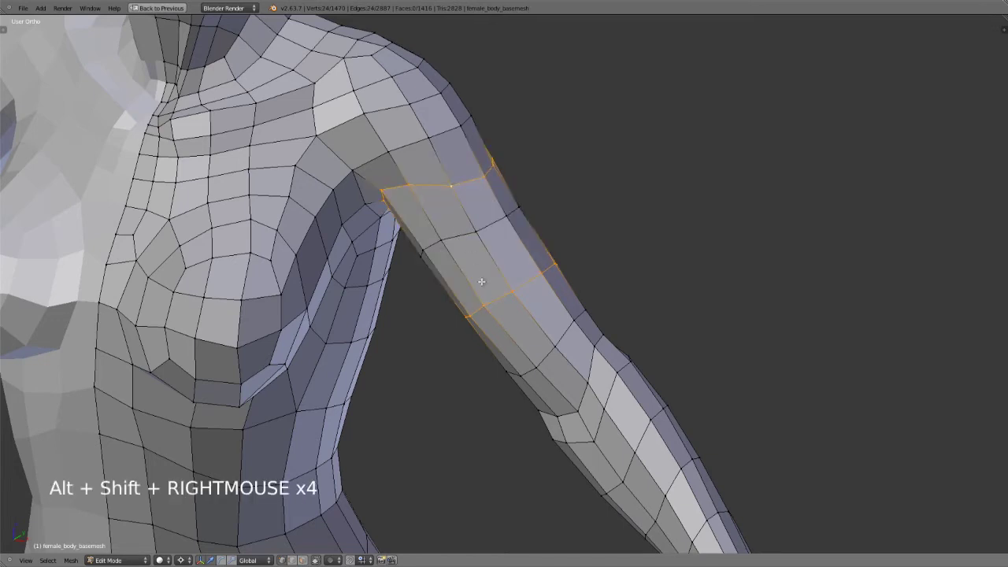
pyautogui.keyDown('alt'); pyautogui.keyDown('shift'); pyautogui.rightClick(468, 238); pyautogui.keyUp('shift'); pyautogui.keyUp('alt')
pyautogui.keyDown('alt'); pyautogui.keyDown('shift'); pyautogui.rightClick(553, 362); pyautogui.keyUp('shift'); pyautogui.keyUp('alt')
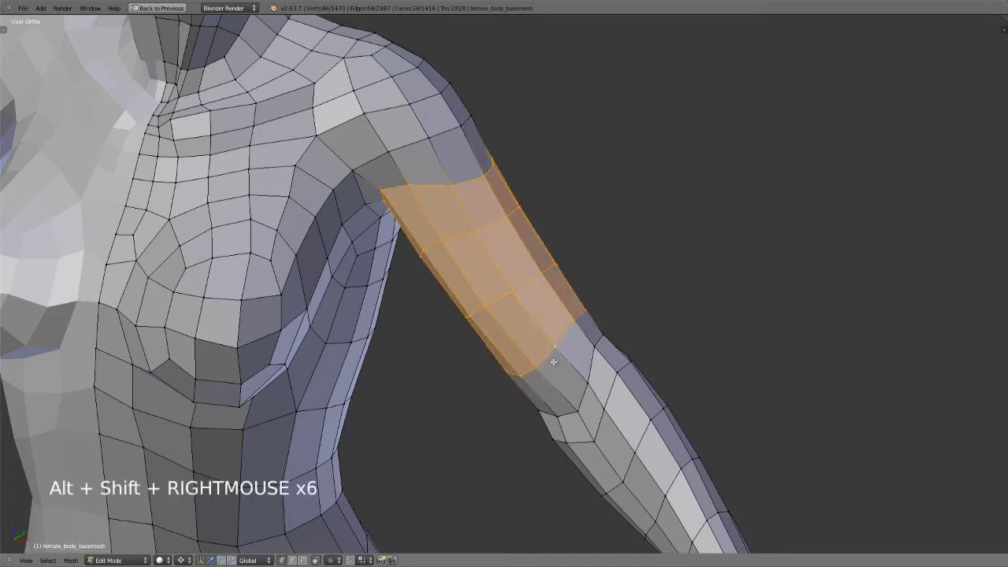
pyautogui.scroll(-2, 474, 323)
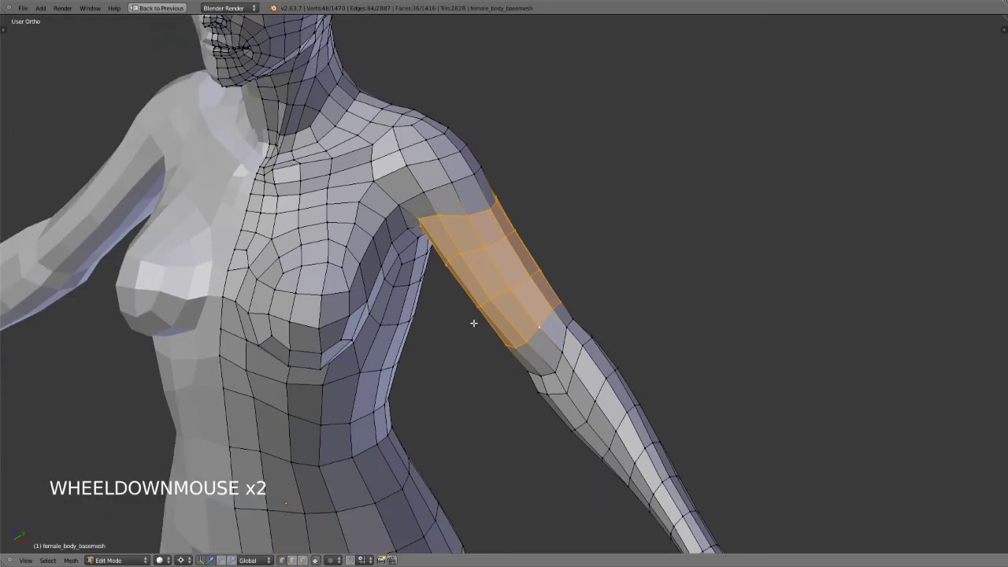
pyautogui.scroll(1, 473, 323)
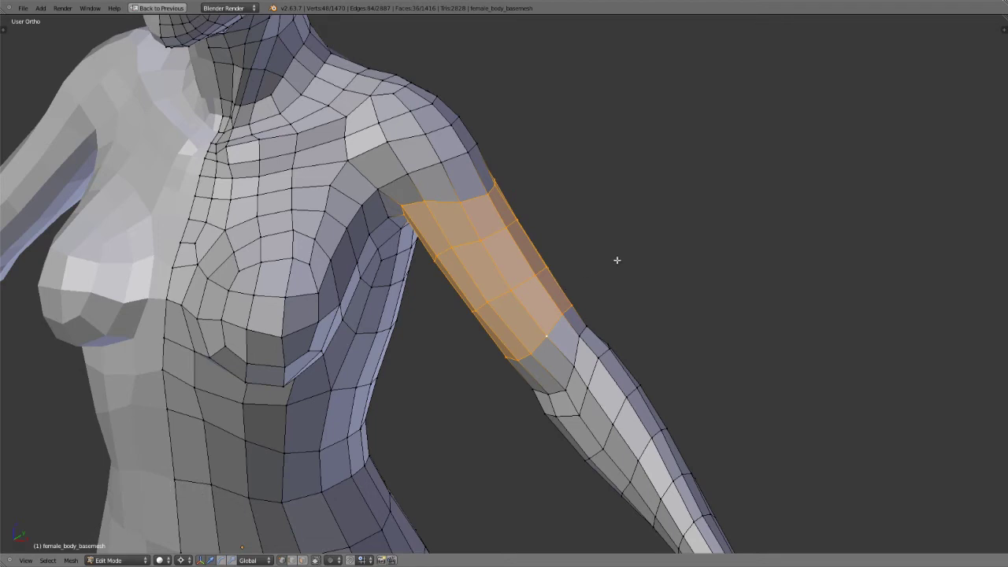
# - Alternately shrink and grow the selection on the upper arm, ending with the four-loop band selected
pyautogui.press('ctrl+KP_Subtract')
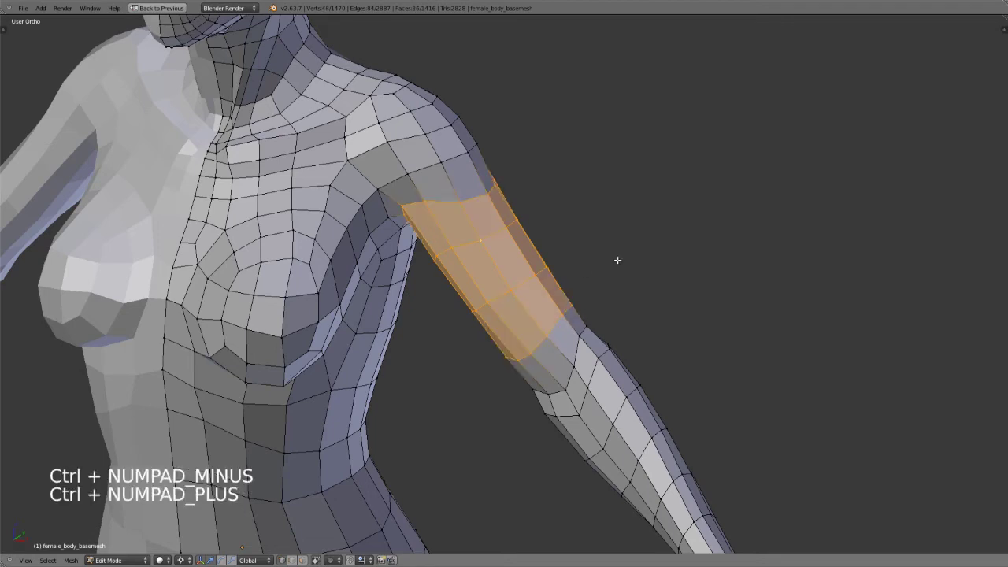
pyautogui.press('ctrl+KP_Subtract')
pyautogui.press('ctrl+KP_Add')
pyautogui.press('ctrl+KP_Subtract')
pyautogui.press('ctrl+KP_Add')
pyautogui.press('ctrl+KP_Subtract')
pyautogui.press('ctrl+KP_Add')
pyautogui.hotkey('ctrl', 'pagedown')
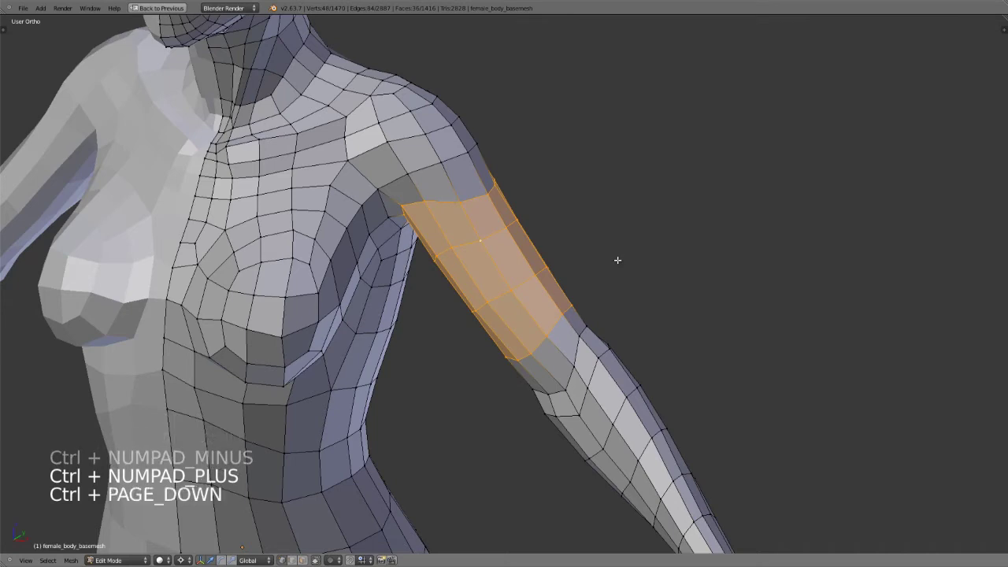
pyautogui.click(48, 560)
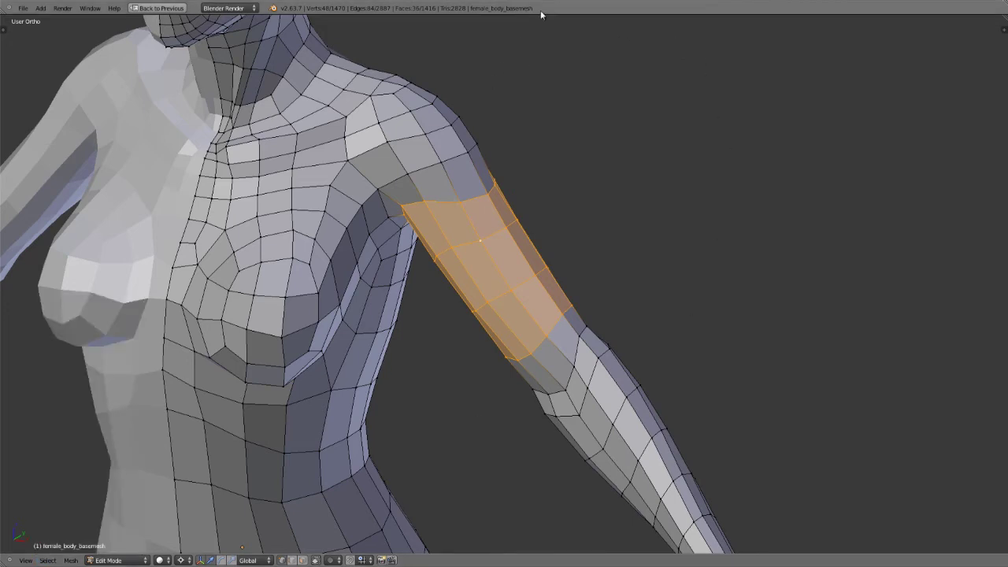
# - Clear the selection and select the edge ring around the upper arm just below the armpit, repeating the clear-and-select twice
pyautogui.press('a')
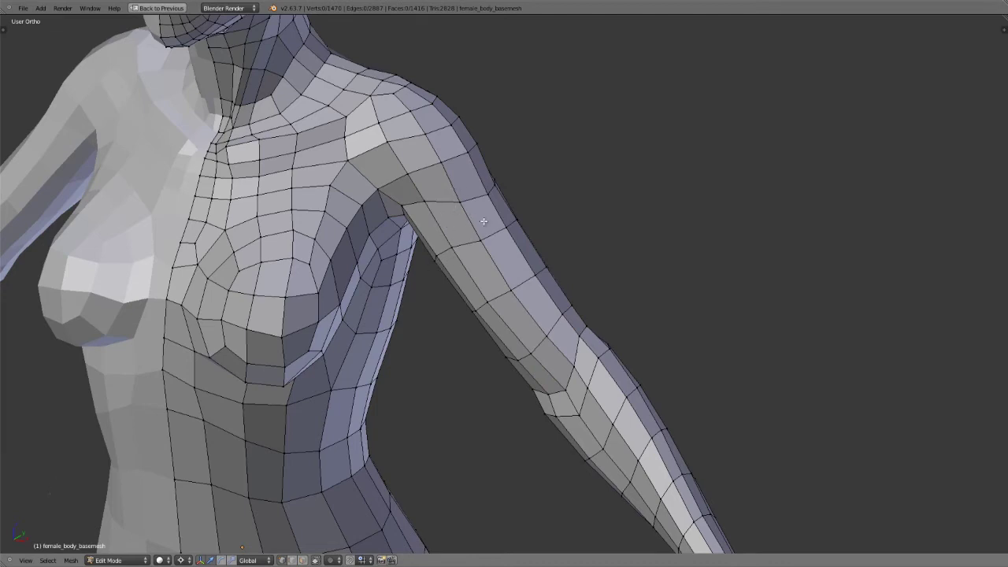
pyautogui.keyDown('ctrl'); pyautogui.keyDown('alt'); pyautogui.rightClick(469, 220); pyautogui.keyUp('alt'); pyautogui.keyUp('ctrl')
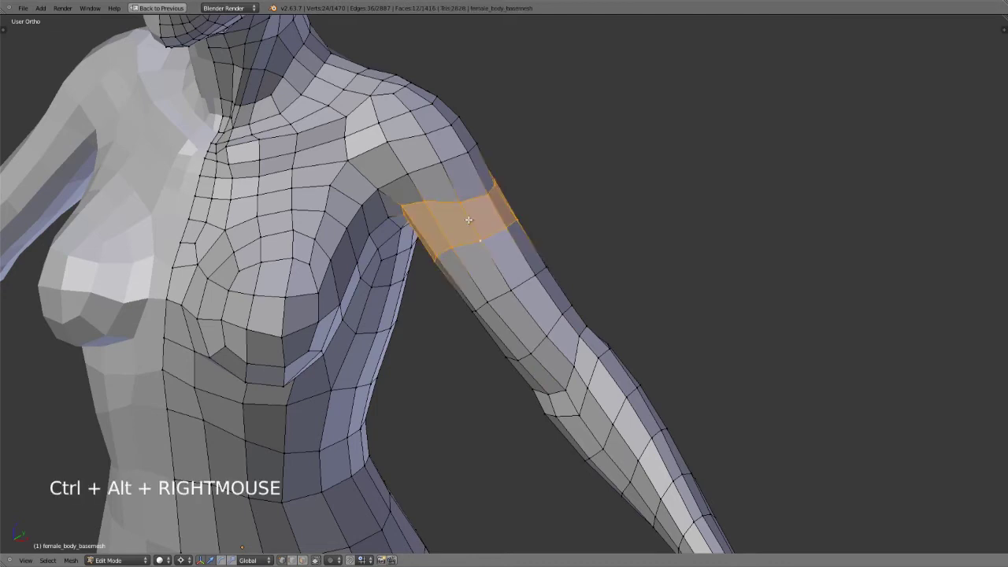
pyautogui.press('a')
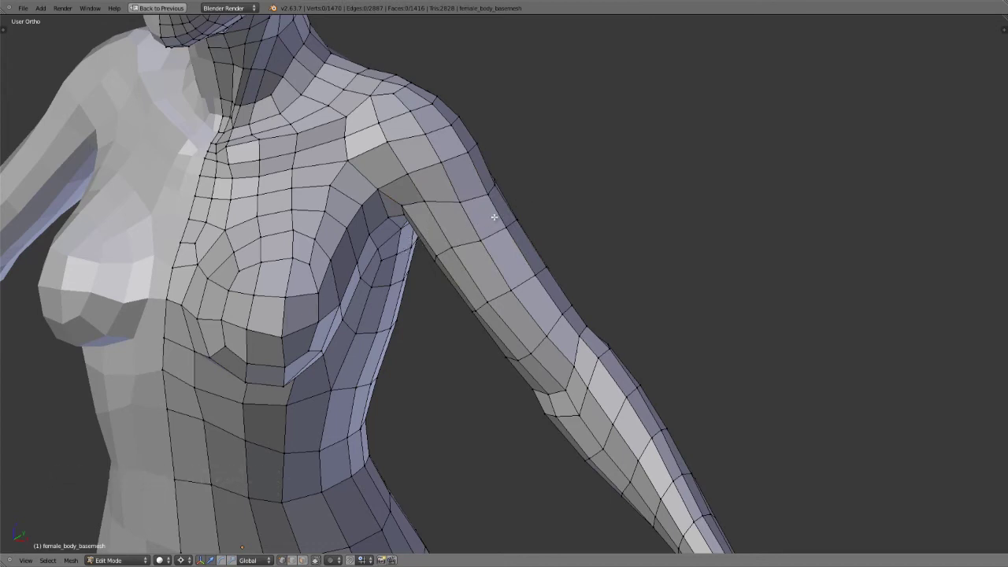
pyautogui.keyDown('ctrl'); pyautogui.keyDown('alt'); pyautogui.rightClick(466, 222); pyautogui.keyUp('alt'); pyautogui.keyUp('ctrl')
pyautogui.moveTo(561, 234); pyautogui.dragTo(939, 173, button='middle')
pyautogui.scroll(2, 496, 244)
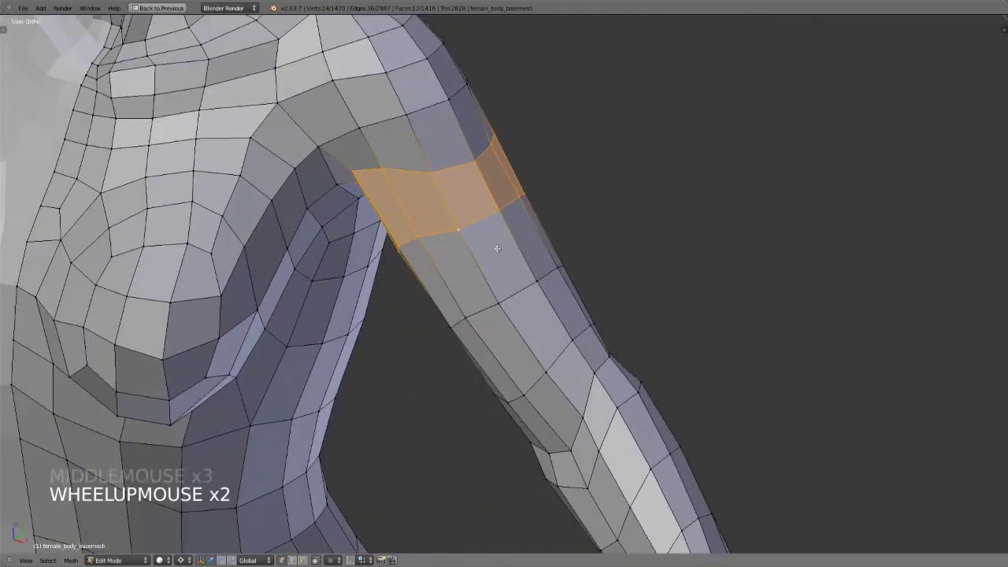
pyautogui.keyDown('shift'); pyautogui.moveTo(472, 272); pyautogui.dragTo(513, 353, button='middle'); pyautogui.keyUp('shift')
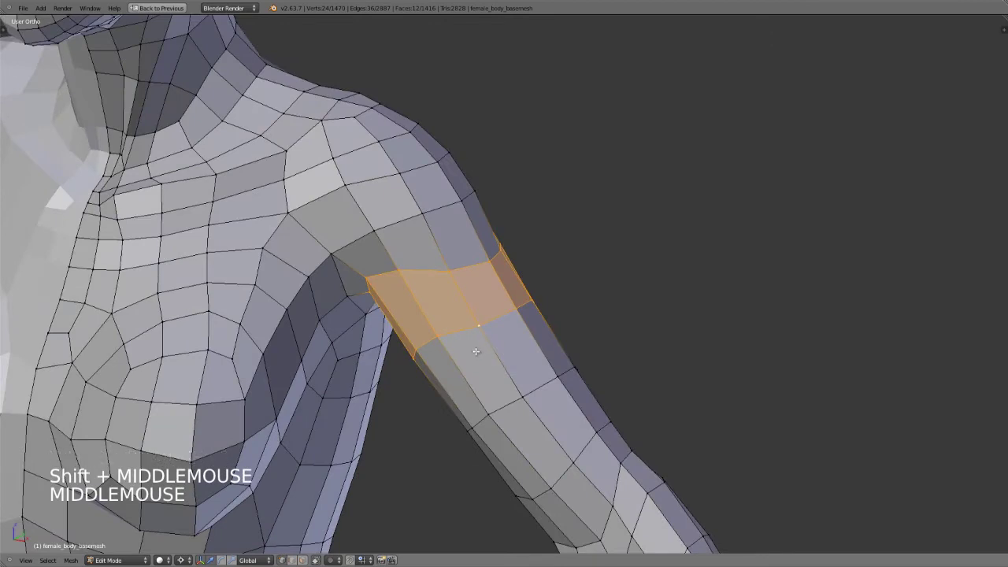
pyautogui.press('a')
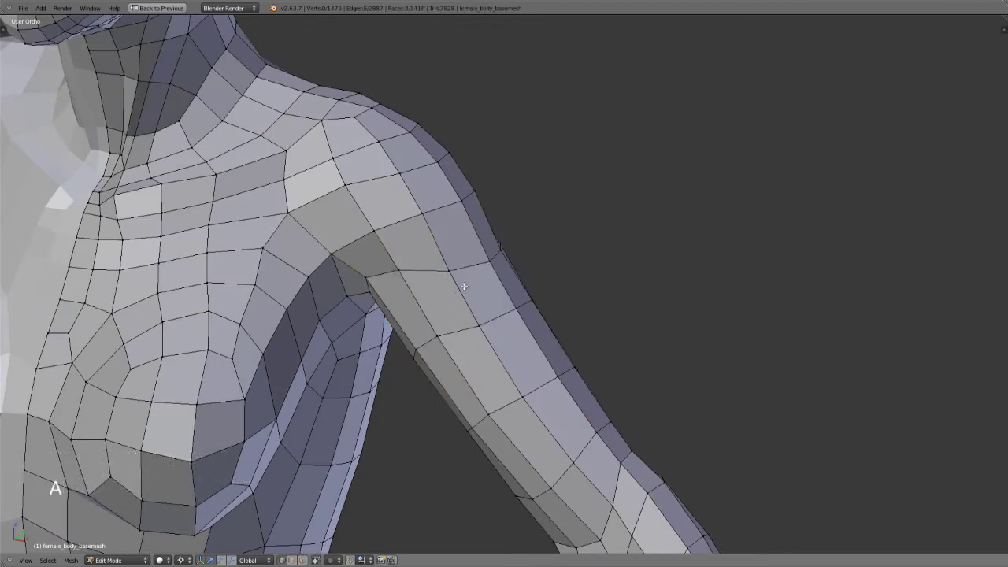
pyautogui.keyDown('ctrl'); pyautogui.keyDown('alt'); pyautogui.rightClick(463, 286); pyautogui.keyUp('alt'); pyautogui.keyUp('ctrl')
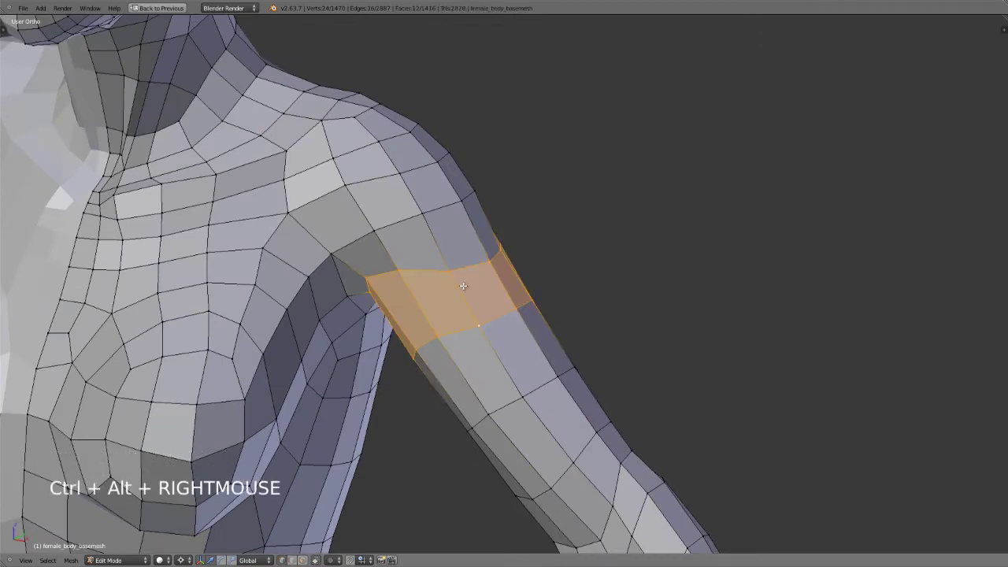
# - Clear the selection and select the end vertices of two parallel lengthwise edges on the upper arm just below the armpit
pyautogui.press('a')
pyautogui.rightClick(399, 271)
pyautogui.keyDown('shift'); pyautogui.rightClick(436, 336); pyautogui.keyUp('shift')
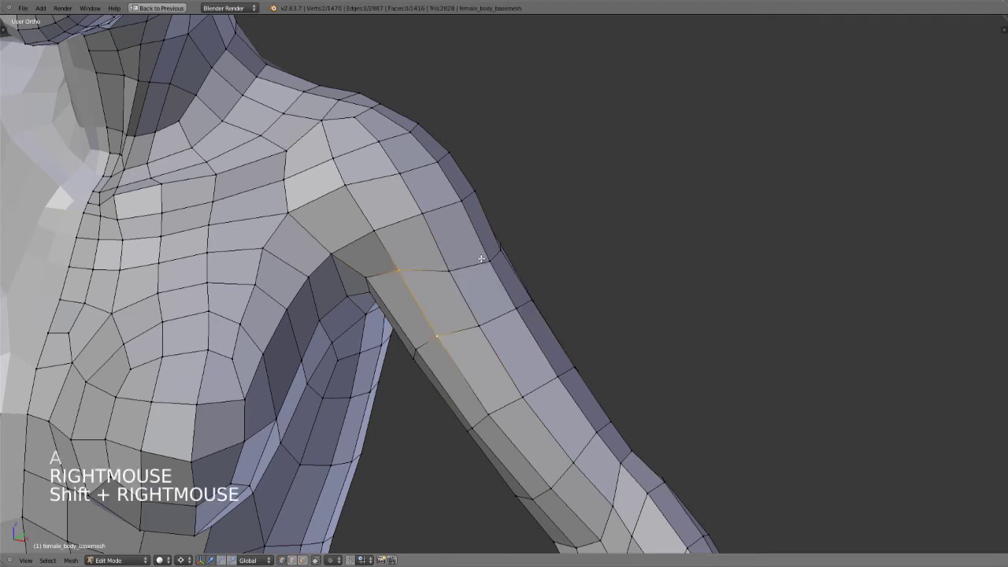
pyautogui.keyDown('shift'); pyautogui.rightClick(488, 261); pyautogui.keyUp('shift')
pyautogui.keyDown('shift'); pyautogui.rightClick(516, 308); pyautogui.keyUp('shift')
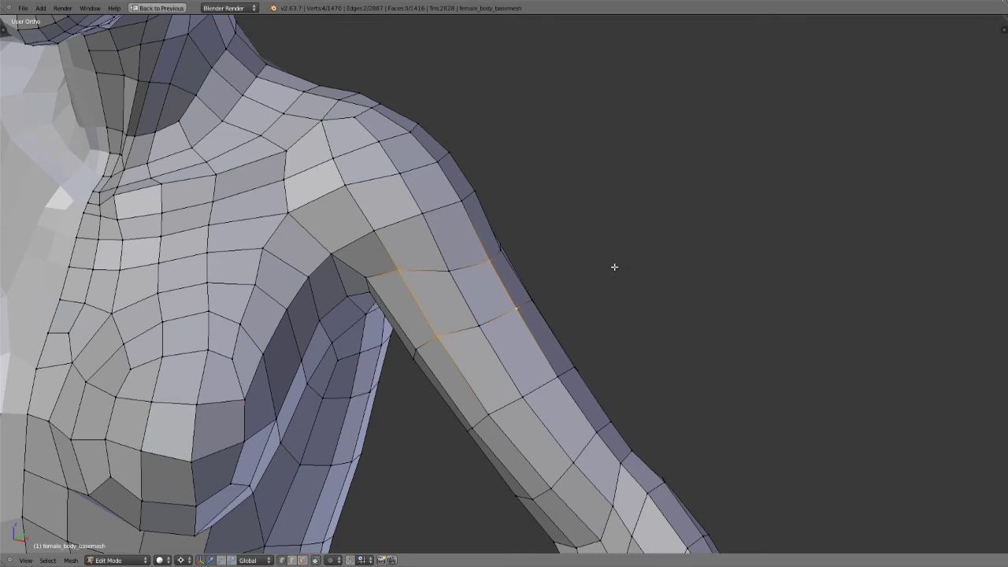
# - Select only the two end vertices of a crosswise edge below the armpit, and clear the selection
pyautogui.rightClick(398, 268)
pyautogui.keyDown('shift'); pyautogui.rightClick(457, 269); pyautogui.keyUp('shift')
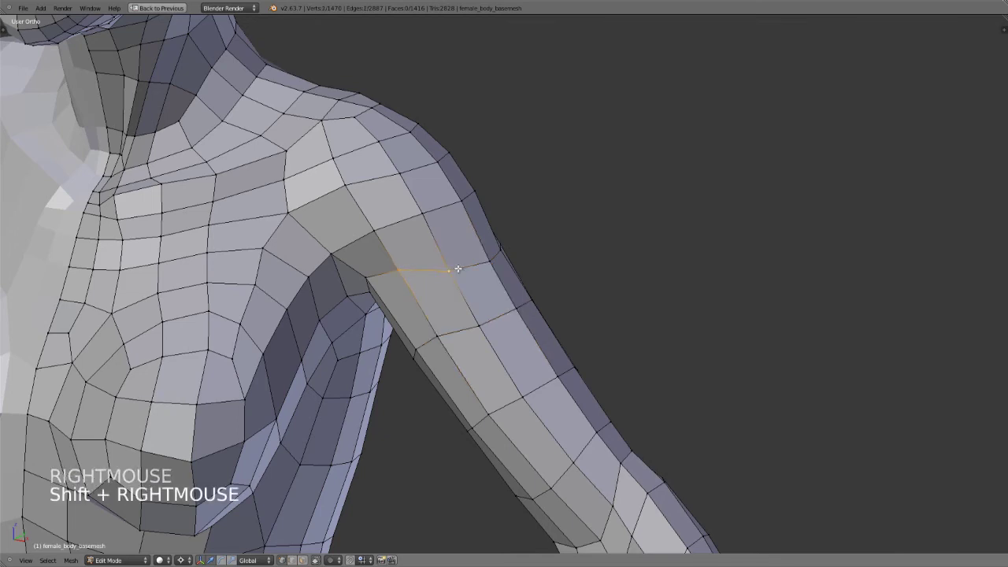
pyautogui.press('a')
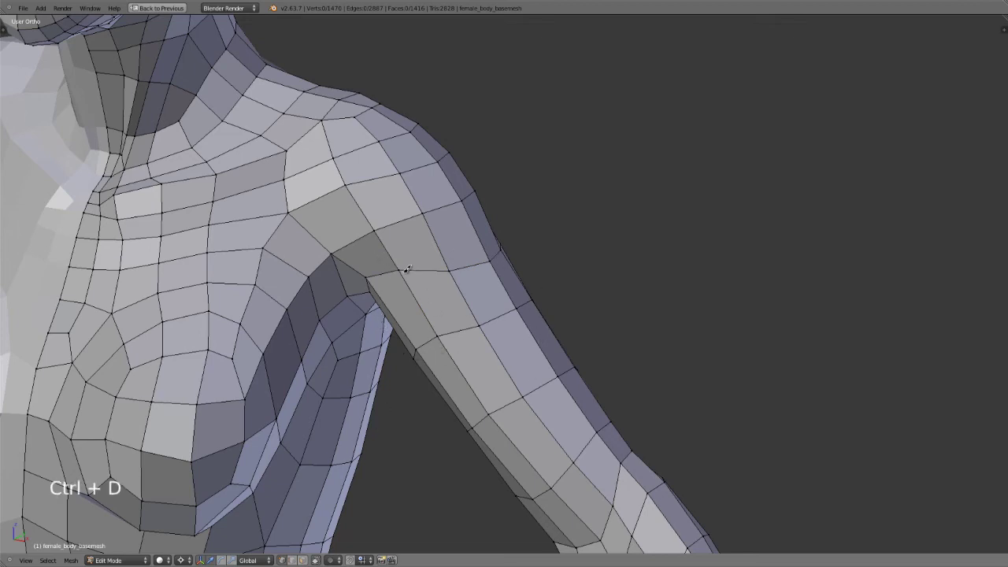
# - Draw three freehand annotation strokes along the parallel lengthwise edges of the upper arm
pyautogui.keyDown('ctrl'); pyautogui.moveTo(403, 272); pyautogui.dragTo(457, 352); pyautogui.keyUp('ctrl')
pyautogui.keyDown('ctrl'); pyautogui.moveTo(449, 267); pyautogui.dragTo(491, 330); pyautogui.keyUp('ctrl')
pyautogui.keyDown('ctrl'); pyautogui.moveTo(490, 268); pyautogui.dragTo(518, 315); pyautogui.keyUp('ctrl')
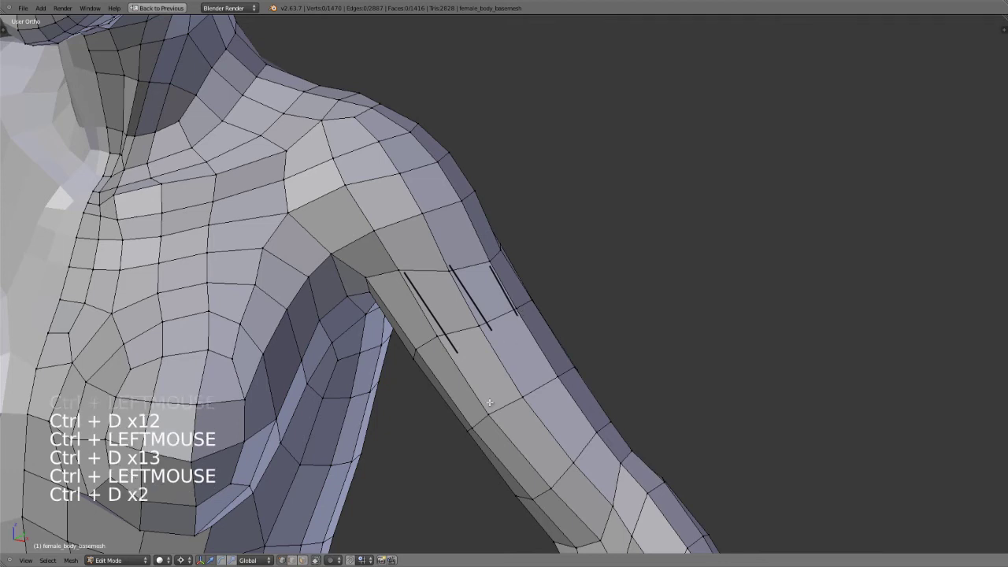
# - Switch to edge selection and select the ring of lengthwise edges around the upper arm just below the armpit
pyautogui.click(296, 560)
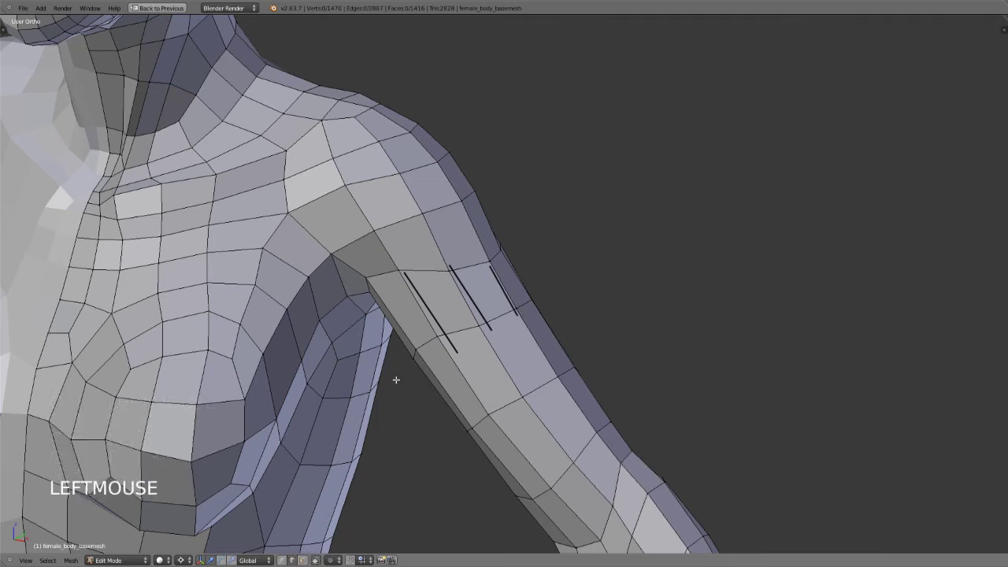
pyautogui.keyDown('ctrl'); pyautogui.keyDown('alt'); pyautogui.rightClick(459, 291); pyautogui.keyUp('alt'); pyautogui.keyUp('ctrl')
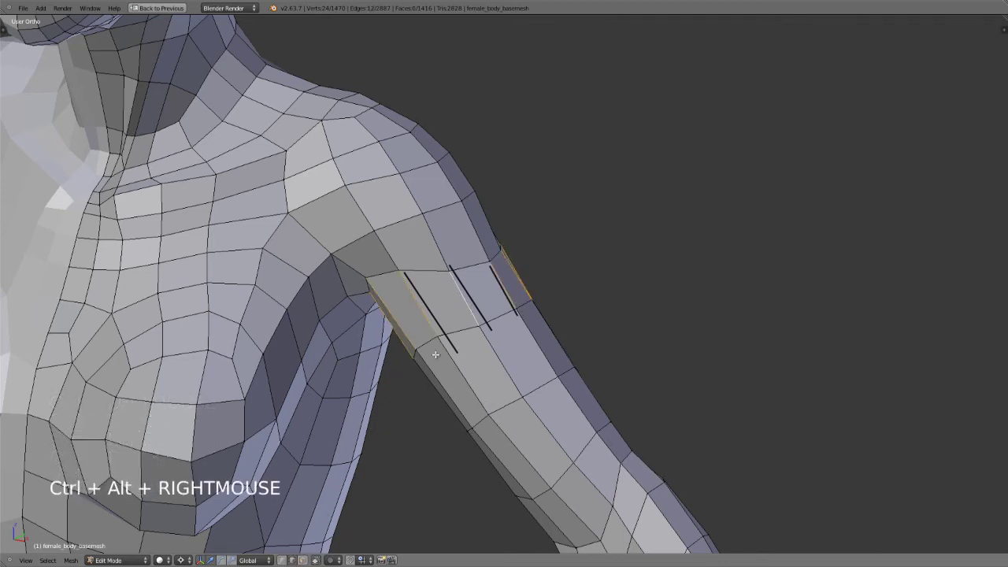
pyautogui.moveTo(436, 355); pyautogui.dragTo(392, 372, button='middle')
# - Erase the three annotation strokes drawn over the upper arm
pyautogui.press('d')
pyautogui.moveTo(728, 226)
pyautogui.mouseDown(button='right')
pyautogui.moveTo(658, 162)
pyautogui.moveTo(776, 157)
pyautogui.moveTo(758, 182)
pyautogui.mouseUp(button='right')
pyautogui.press('d')
pyautogui.press('d')
pyautogui.press('d')
# - Switch to face selection and select three face loops around the upper arm one after another, ending with the one at the armpit
pyautogui.click(303, 560)
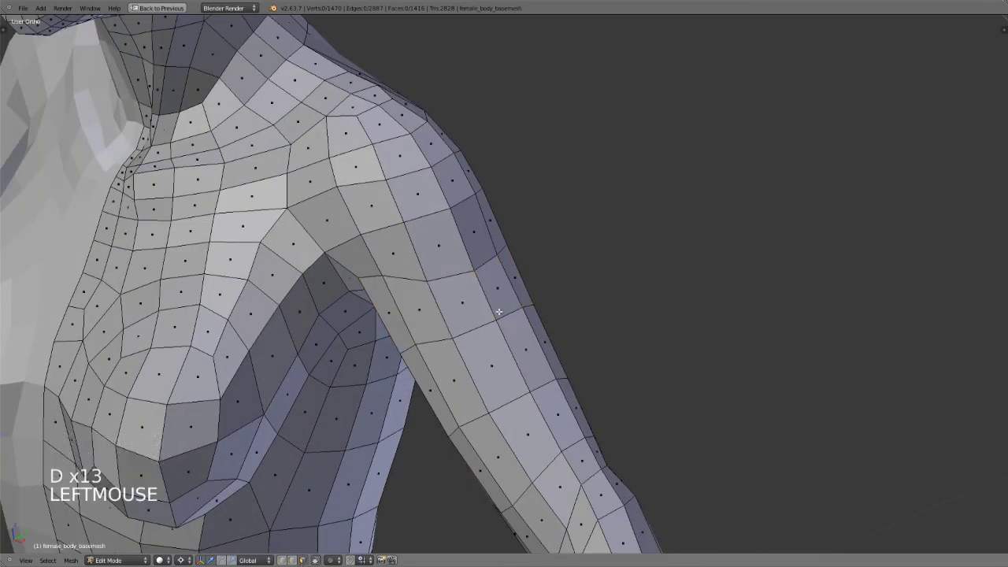
pyautogui.press('a')
pyautogui.press('a')
pyautogui.keyDown('alt'); pyautogui.rightClick(415, 281); pyautogui.keyUp('alt')
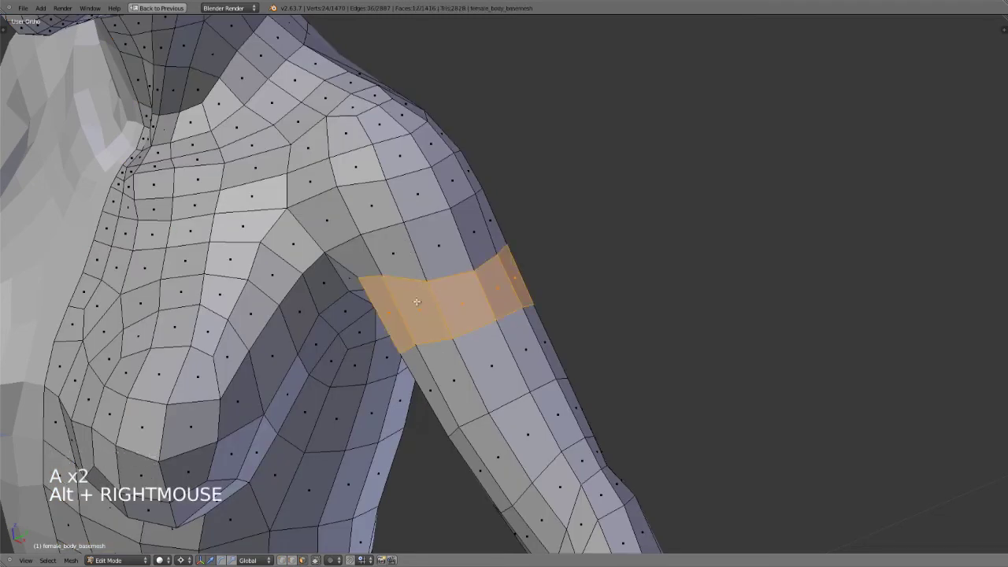
pyautogui.keyDown('alt'); pyautogui.rightClick(468, 376); pyautogui.keyUp('alt')
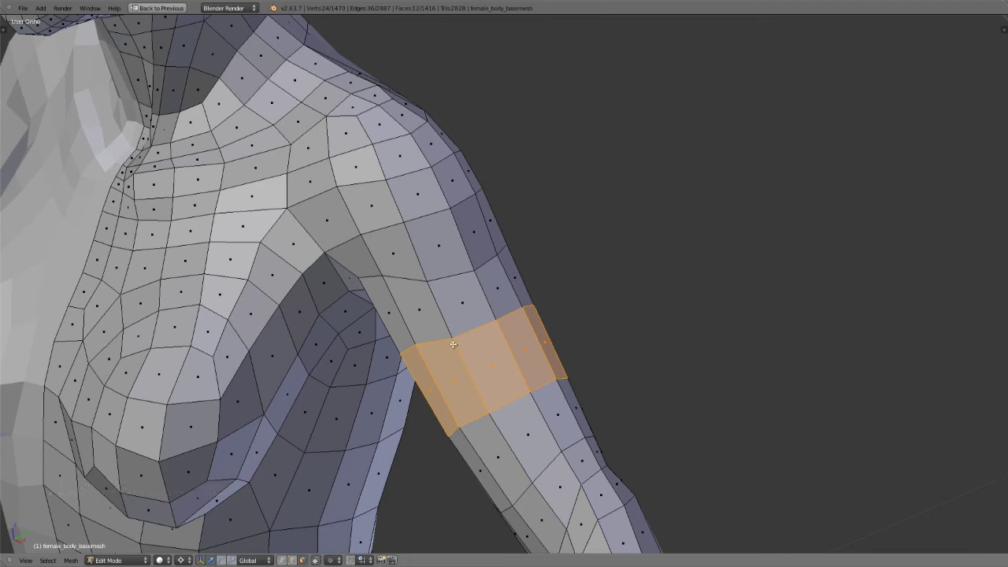
pyautogui.keyDown('alt'); pyautogui.rightClick(415, 255); pyautogui.keyUp('alt')
pyautogui.scroll(-1, 386, 349)
pyautogui.scroll(-1, 644, 396)
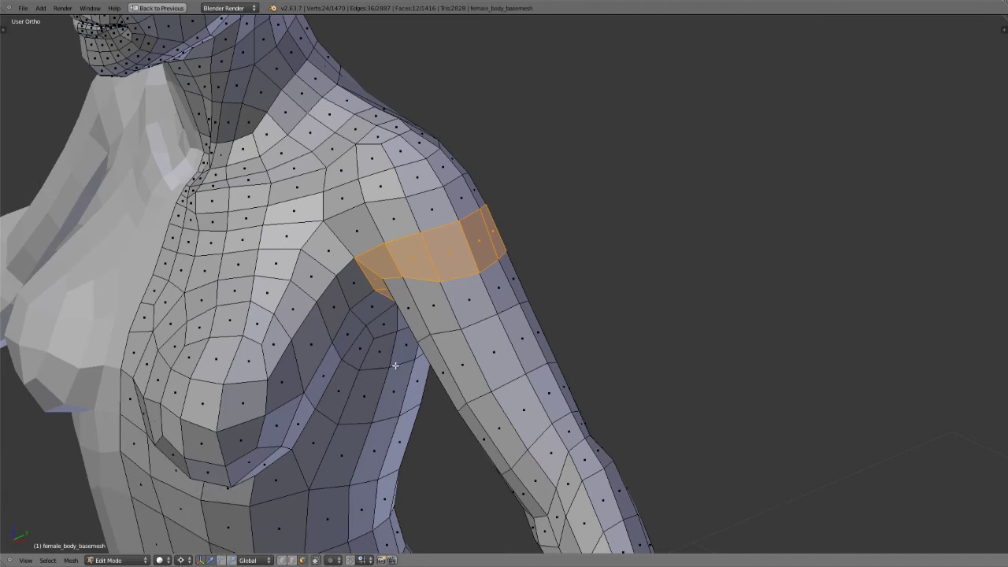
# - Clear the face loop selection, select every face of the mesh, and deselect them all again
pyautogui.moveTo(395, 364); pyautogui.dragTo(443, 350, button='middle')
pyautogui.press('a')
pyautogui.scroll(-1, 443, 350)
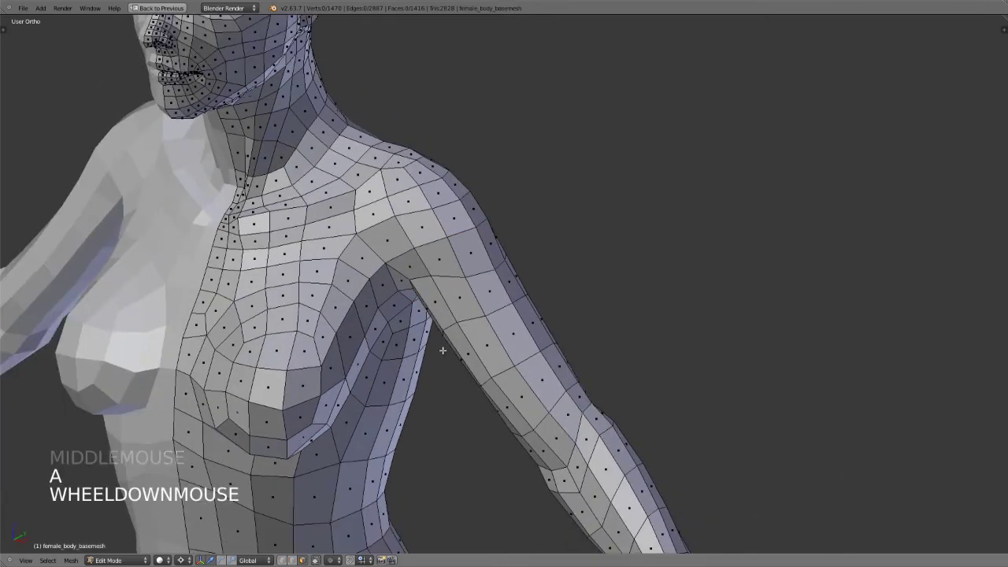
pyautogui.keyDown('shift'); pyautogui.moveTo(443, 350); pyautogui.dragTo(541, 315, button='middle'); pyautogui.keyUp('shift')
pyautogui.scroll(-2, 538, 379)
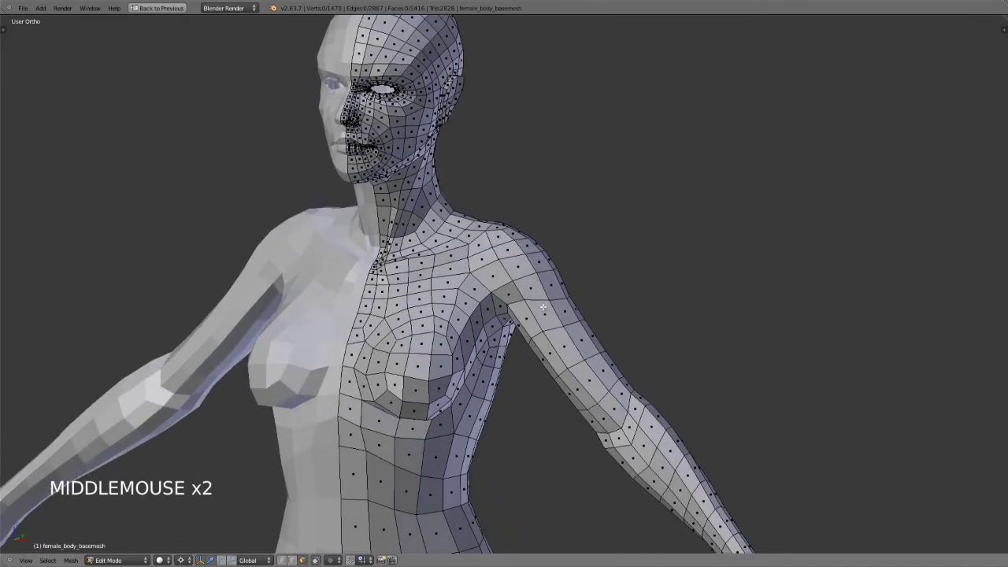
pyautogui.press('a')
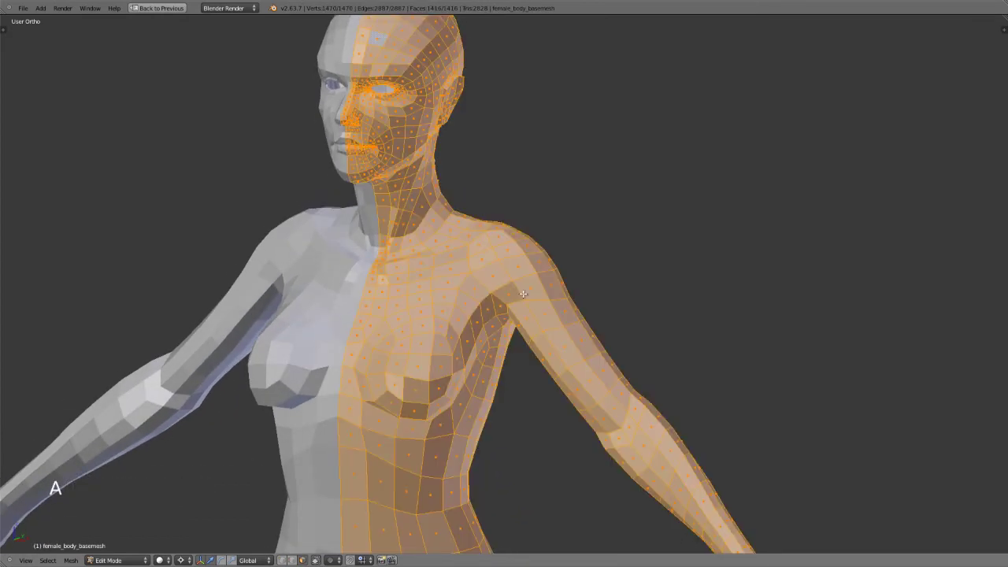
pyautogui.press('a')
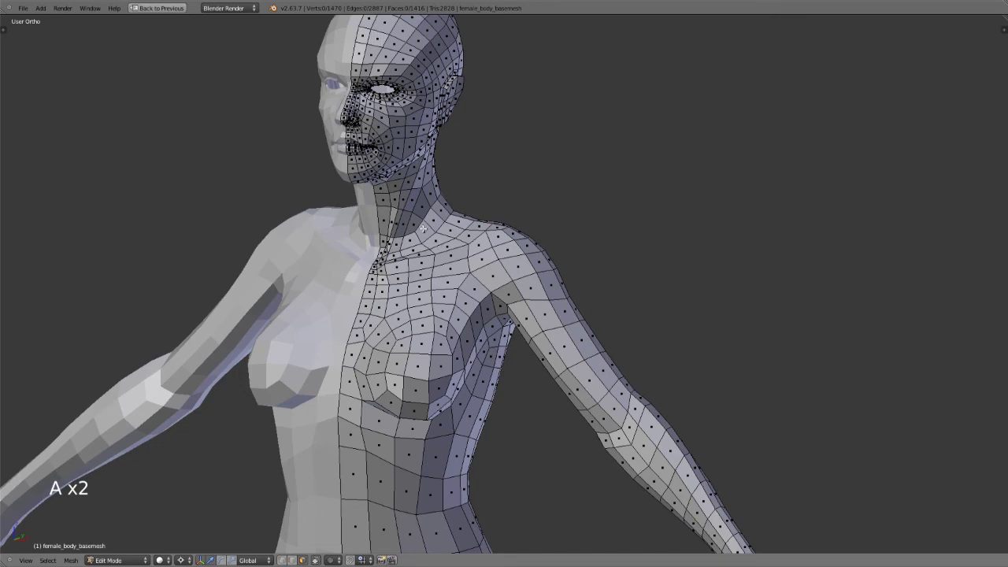
# - Select a patch of neighbouring faces between the base of the neck and the collarbone
pyautogui.keyDown('shift'); pyautogui.rightClick(422, 230); pyautogui.keyUp('shift')
pyautogui.keyDown('shift'); pyautogui.rightClick(429, 231); pyautogui.keyUp('shift')
pyautogui.keyDown('shift'); pyautogui.rightClick(422, 240); pyautogui.keyUp('shift')
pyautogui.keyDown('shift'); pyautogui.rightClick(431, 240); pyautogui.keyUp('shift')
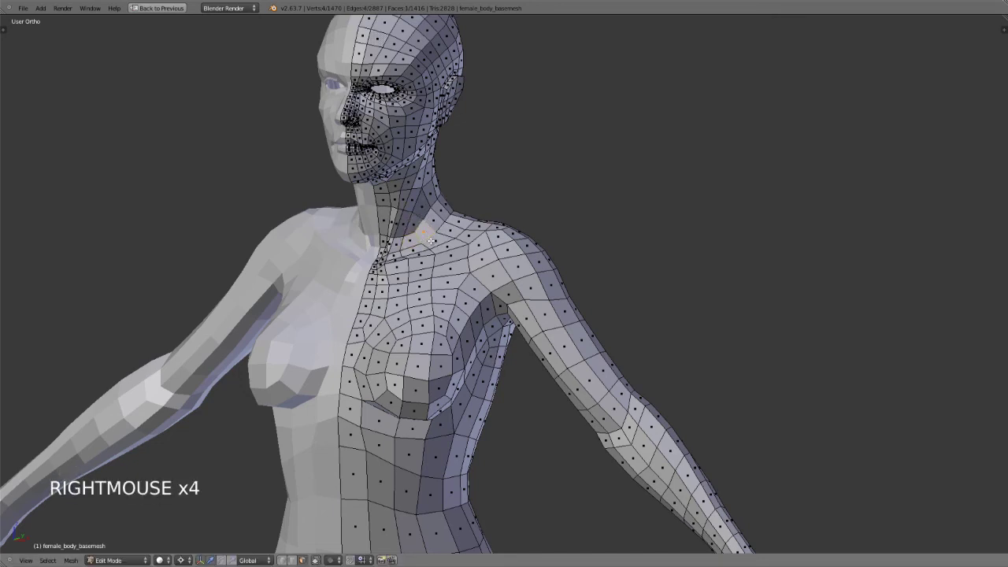
pyautogui.keyDown('shift'); pyautogui.rightClick(436, 240); pyautogui.keyUp('shift')
pyautogui.keyDown('shift'); pyautogui.rightClick(450, 234); pyautogui.keyUp('shift')
pyautogui.keyDown('shift'); pyautogui.rightClick(422, 207); pyautogui.keyUp('shift')
pyautogui.keyDown('shift'); pyautogui.rightClick(415, 223); pyautogui.keyUp('shift')
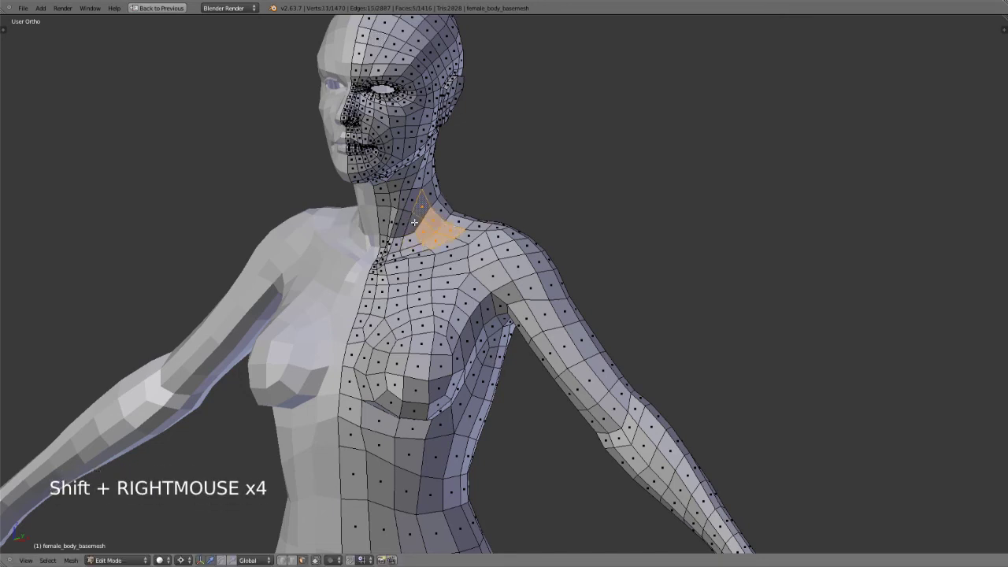
# - Add and remove individual faces of the patch, leaving three faces selected along the collarbone
pyautogui.keyDown('shift'); pyautogui.rightClick(410, 237); pyautogui.keyUp('shift')
pyautogui.keyDown('shift'); pyautogui.rightClick(404, 249); pyautogui.keyUp('shift')
pyautogui.keyDown('shift'); pyautogui.rightClick(414, 249); pyautogui.keyUp('shift')
pyautogui.keyDown('shift'); pyautogui.rightClick(411, 238); pyautogui.keyUp('shift')
pyautogui.keyDown('shift'); pyautogui.rightClick(410, 224); pyautogui.keyUp('shift')
pyautogui.keyDown('shift'); pyautogui.rightClick(430, 229); pyautogui.keyUp('shift')
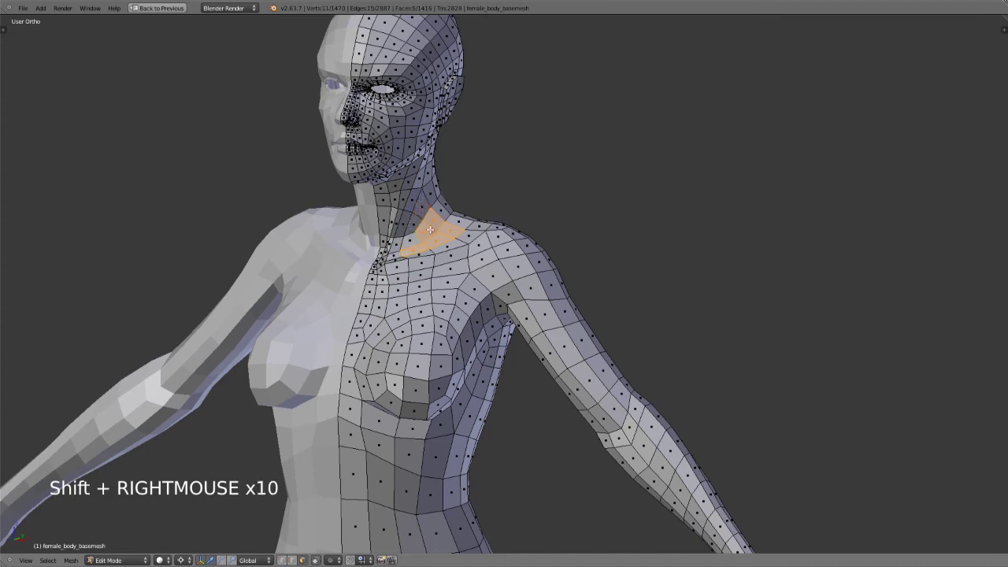
pyautogui.keyDown('shift'); pyautogui.rightClick(430, 230); pyautogui.keyUp('shift')
pyautogui.keyDown('shift'); pyautogui.rightClick(430, 238); pyautogui.keyUp('shift')
# - Try to scale the selected collarbone faces, and clear the selection
pyautogui.press('s')
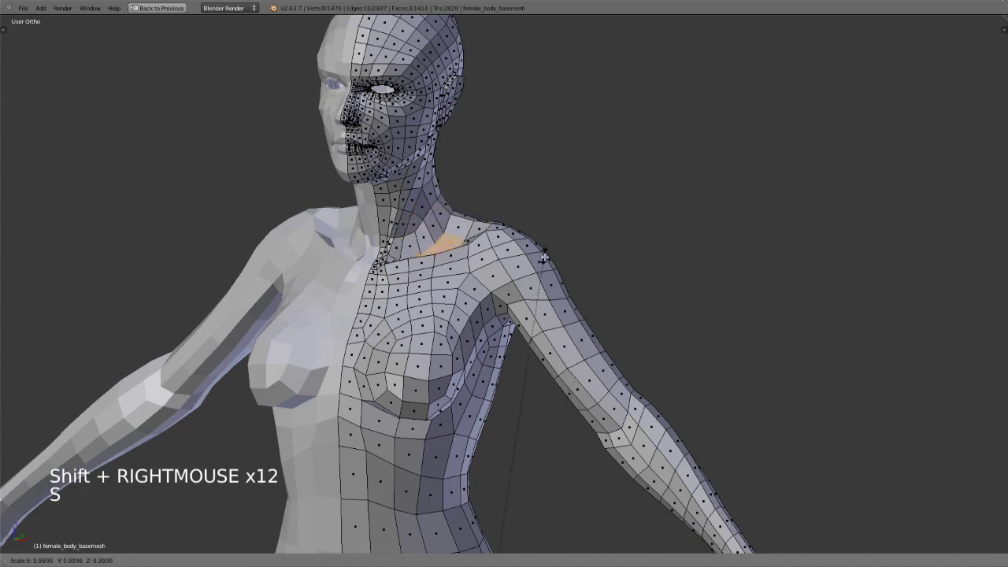
pyautogui.rightClick(544, 257)
pyautogui.scroll(-3, 551, 283)
pyautogui.moveTo(555, 296); pyautogui.dragTo(553, 323, button='middle')
pyautogui.press('a')
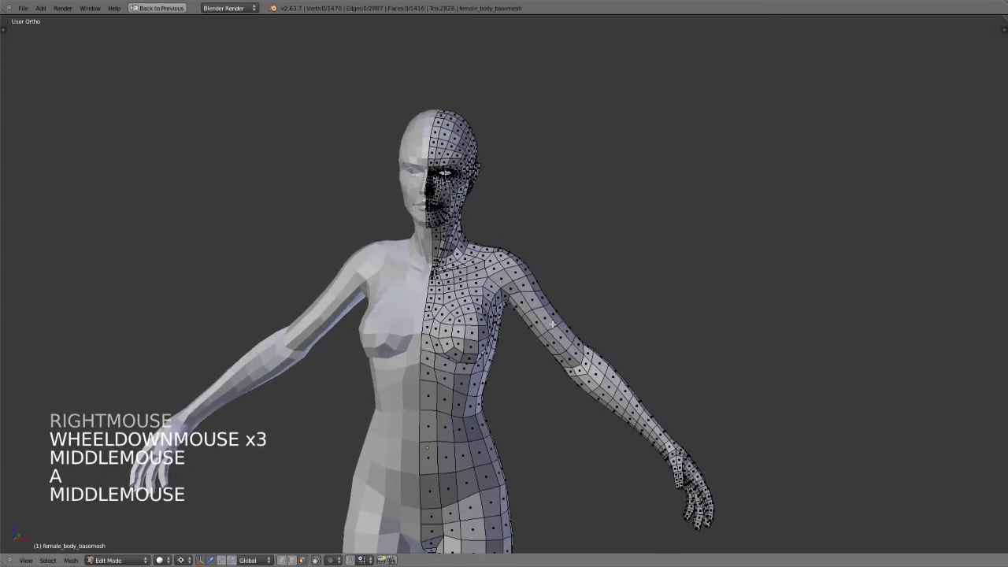
# - Lasso-select the faces of the arm and the side of the torso, try to scale them, and clear the selection
pyautogui.moveTo(654, 215)
pyautogui.keyDown('ctrl'); pyautogui.mouseDown()
pyautogui.moveTo(606, 225)
pyautogui.moveTo(482, 353)
pyautogui.moveTo(632, 509)
pyautogui.moveTo(803, 279)
pyautogui.moveTo(777, 244)
pyautogui.mouseUp(); pyautogui.keyUp('ctrl')
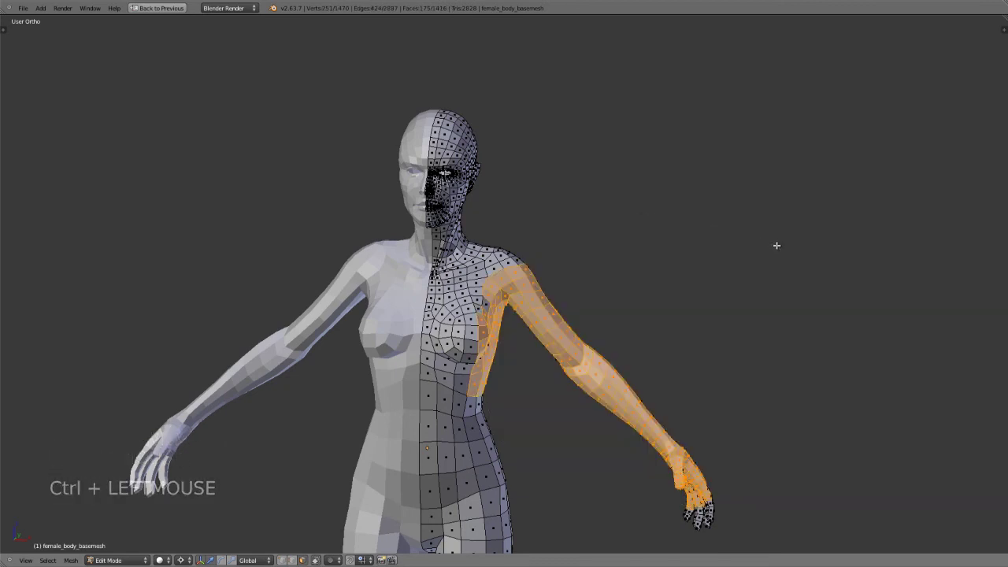
pyautogui.press('s')
pyautogui.rightClick(662, 247)
pyautogui.press('a')
# - Border-select the faces from the shoulder down over the torso, upper thigh and most of the arm, and deselect them again
pyautogui.press('b')
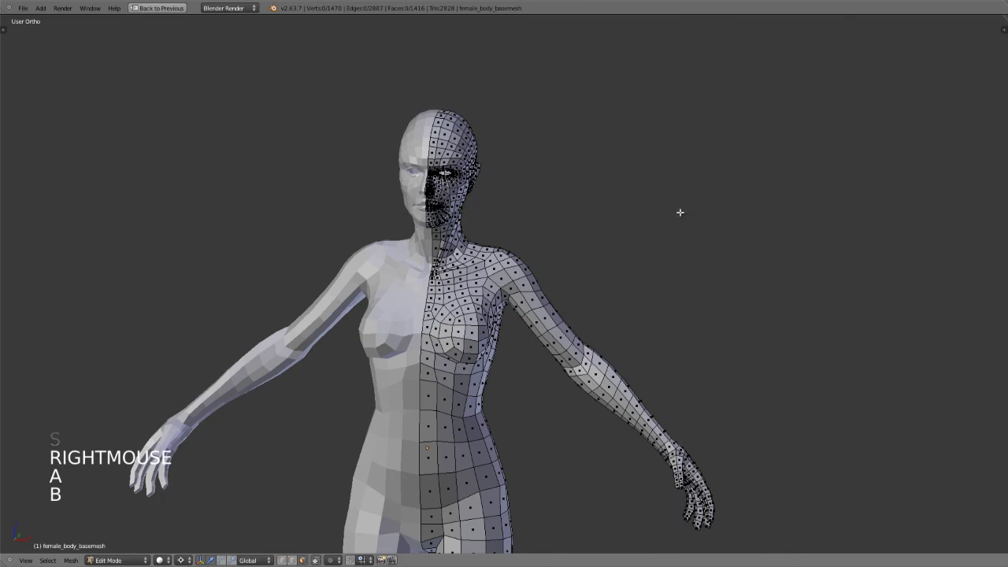
pyautogui.moveTo(680, 212); pyautogui.dragTo(349, 540)
pyautogui.press('a')
# - Circle-select a strip of faces running from the shoulder over the breast and belly to the hip
pyautogui.keyDown('shift'); pyautogui.moveTo(543, 281); pyautogui.dragTo(545, 218, button='middle'); pyautogui.keyUp('shift')
pyautogui.press('c')
pyautogui.moveTo(544, 151)
pyautogui.mouseDown()
pyautogui.moveTo(479, 235)
pyautogui.moveTo(482, 345)
pyautogui.moveTo(494, 389)
pyautogui.mouseUp()
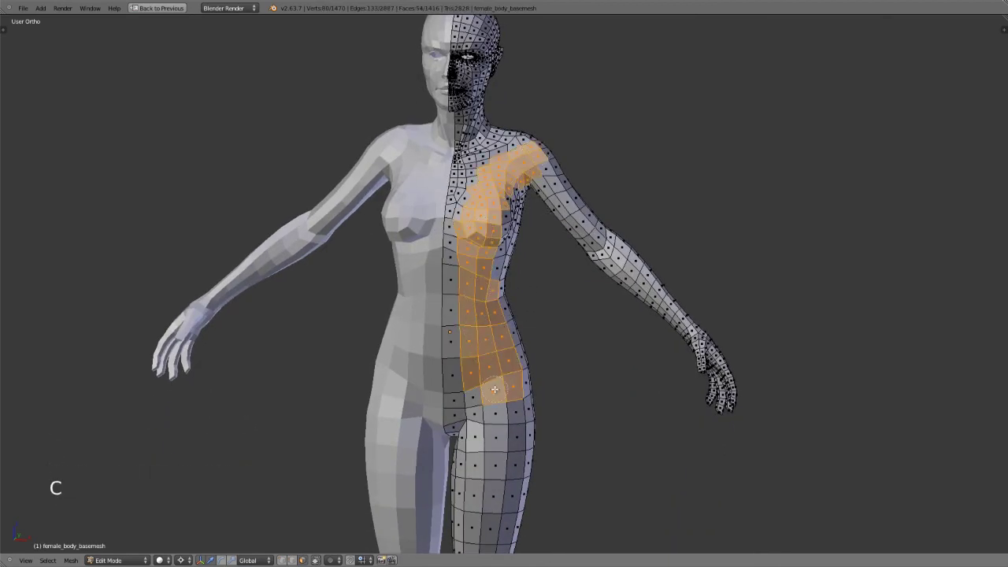
# - Enlarge the selection circle considerably and extend the selection over the thigh, rest of the torso, arm, neck and lower face
pyautogui.scroll(-10, 497, 390)
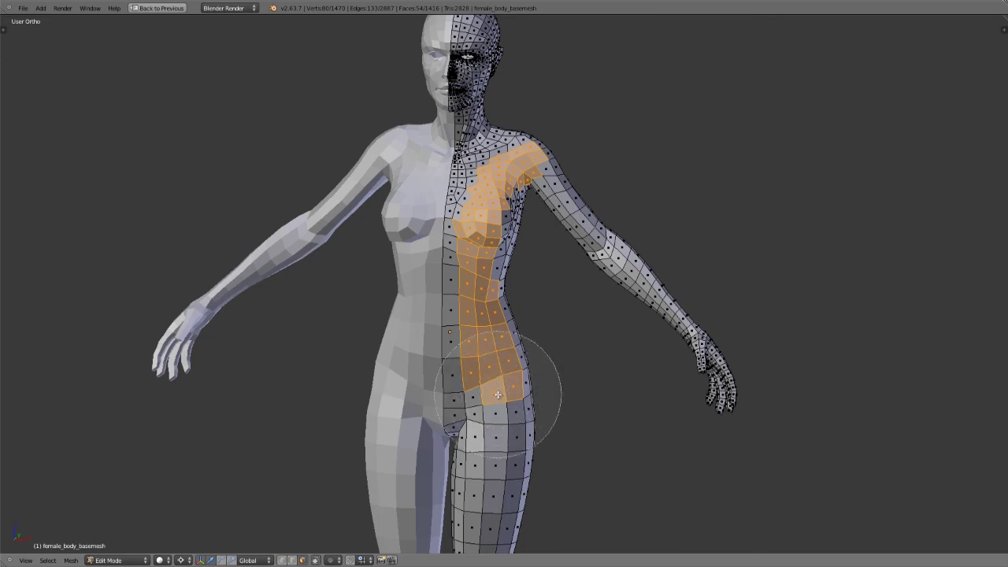
pyautogui.scroll(3, 498, 394)
pyautogui.scroll(-4, 498, 393)
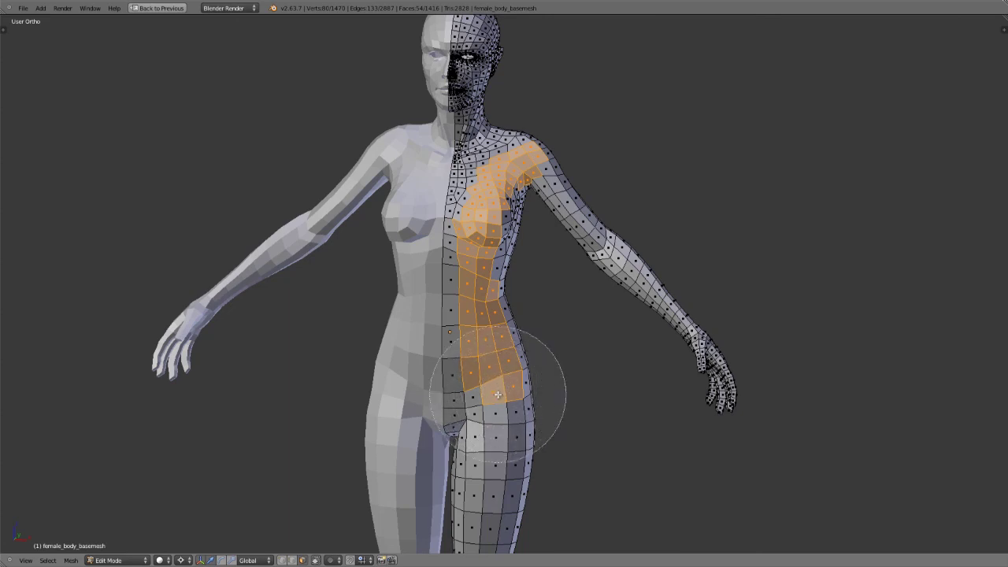
pyautogui.moveTo(498, 394)
pyautogui.mouseDown()
pyautogui.moveTo(522, 513)
pyautogui.moveTo(522, 225)
pyautogui.moveTo(498, 127)
pyautogui.moveTo(590, 163)
pyautogui.moveTo(591, 250)
pyautogui.moveTo(725, 416)
pyautogui.moveTo(526, 119)
pyautogui.mouseUp()
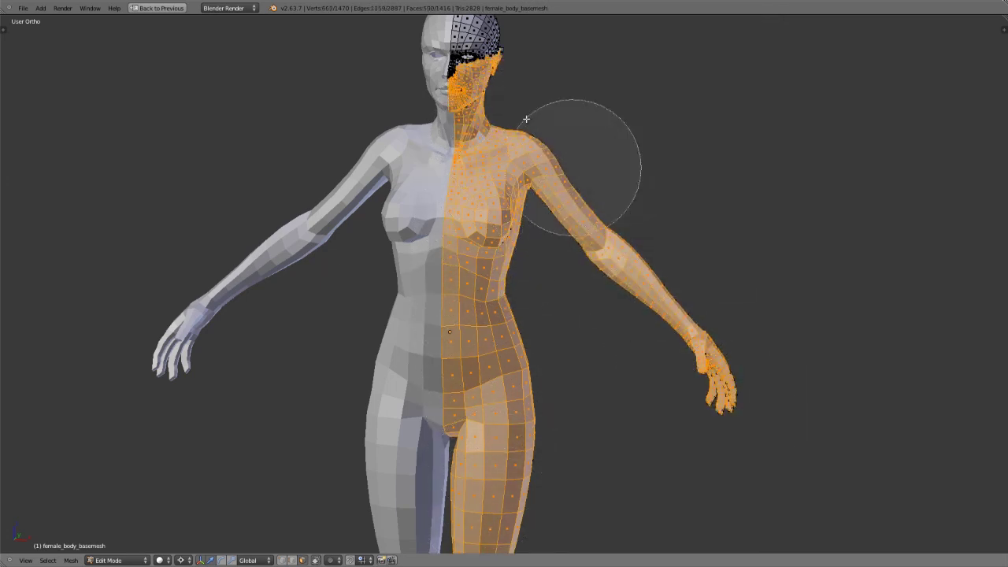
pyautogui.rightClick(427, 50)
# - Clear the painted face selection and bring up the list of available selection commands
pyautogui.scroll(-3, 601, 311)
pyautogui.press('a')
pyautogui.moveTo(601, 310)
pyautogui.mouseDown(button='middle')
pyautogui.moveTo(552, 343)
pyautogui.moveTo(602, 311)
pyautogui.mouseUp(button='middle')
pyautogui.keyDown('shift'); pyautogui.moveTo(615, 346); pyautogui.dragTo(657, 310, button='middle'); pyautogui.keyUp('shift')
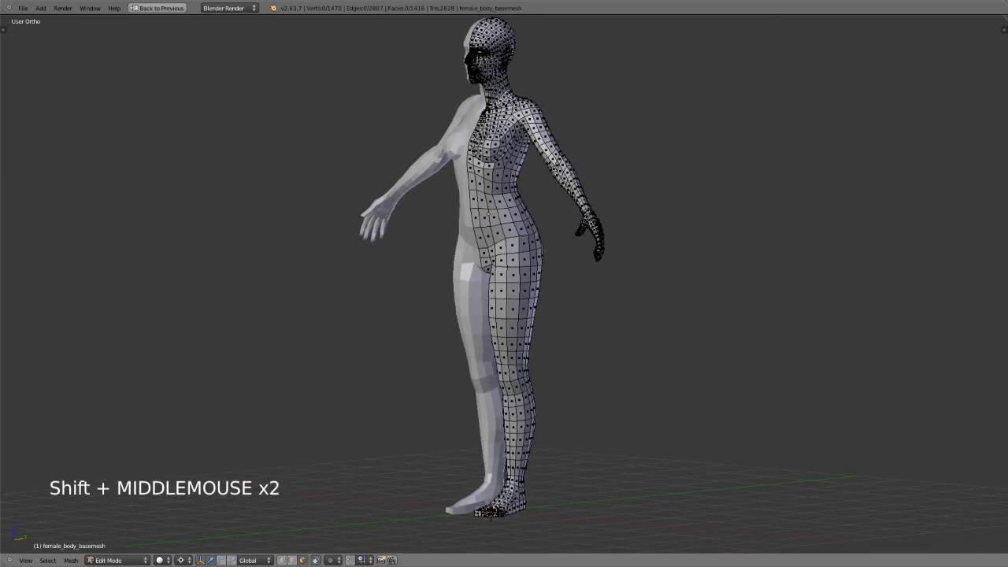
pyautogui.click(47, 561)
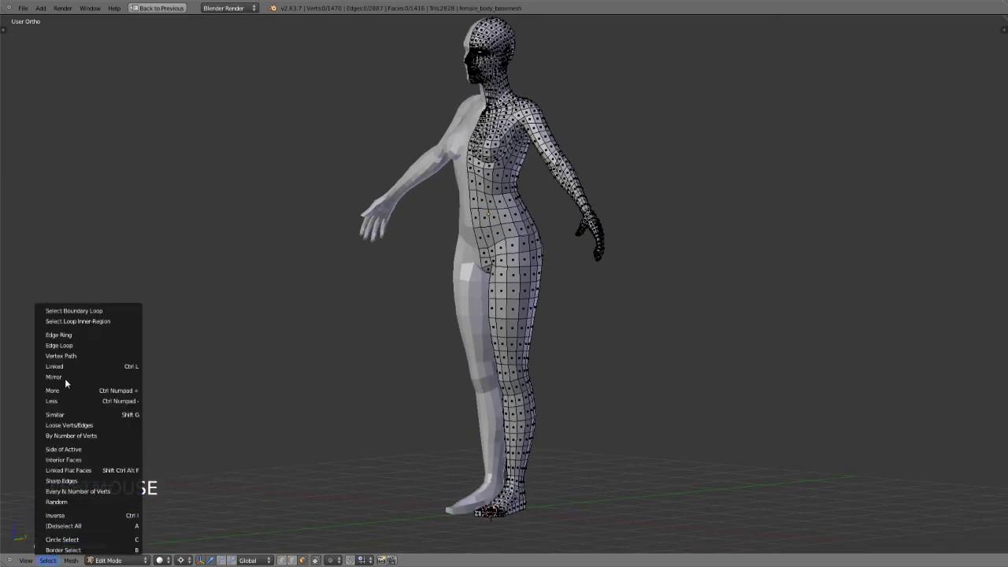